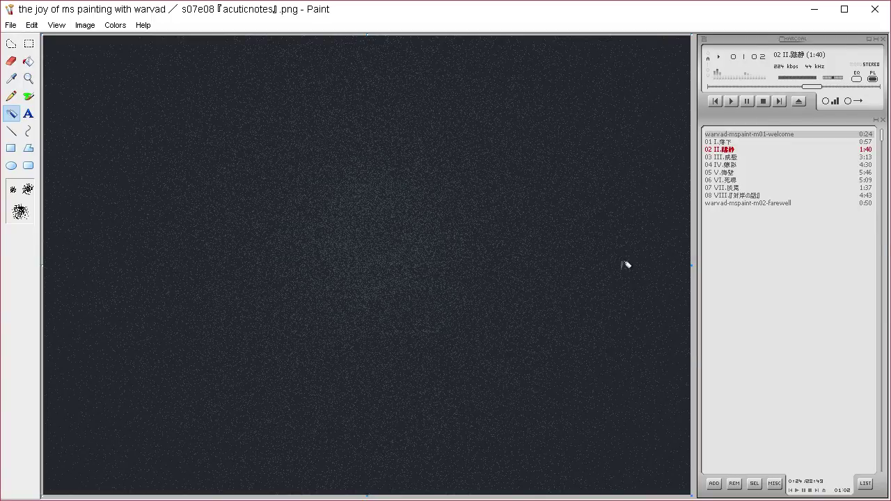
left_click(12, 44)
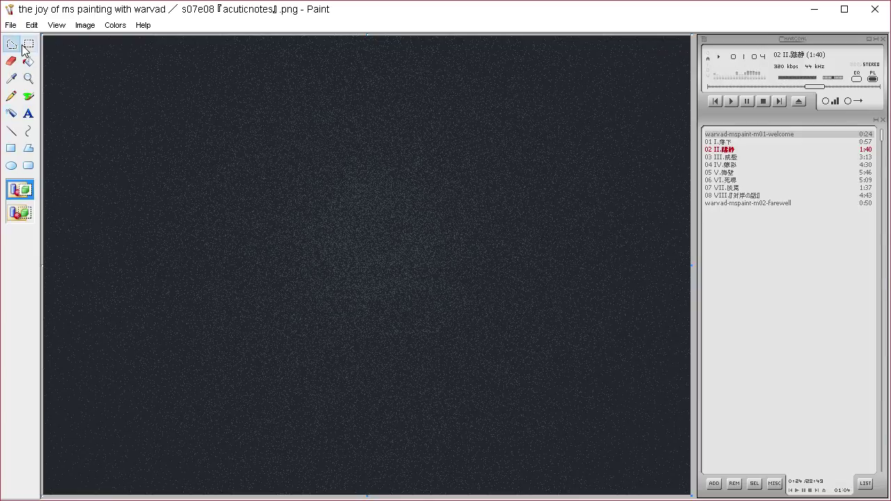
mouse_move(243, 175)
left_mouse_down()
mouse_move(263, 189)
mouse_move(244, 171)
left_mouse_up()
left_click(147, 29)
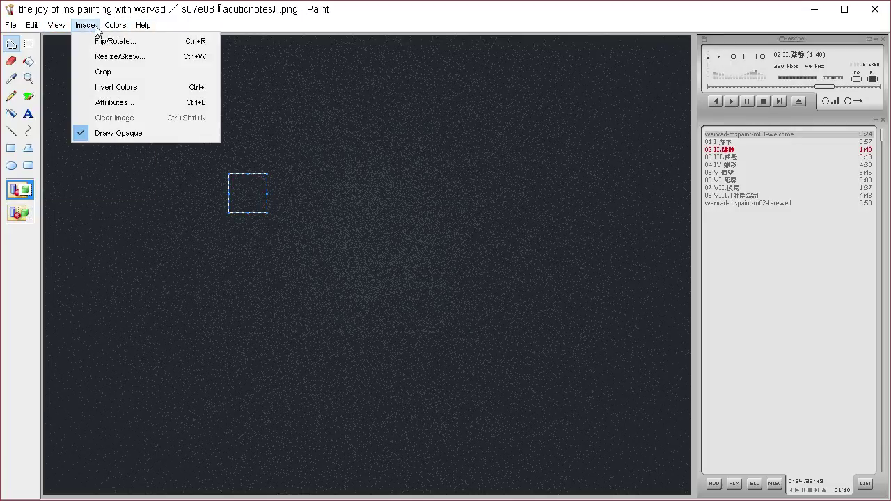
left_click(120, 85)
left_click(350, 165)
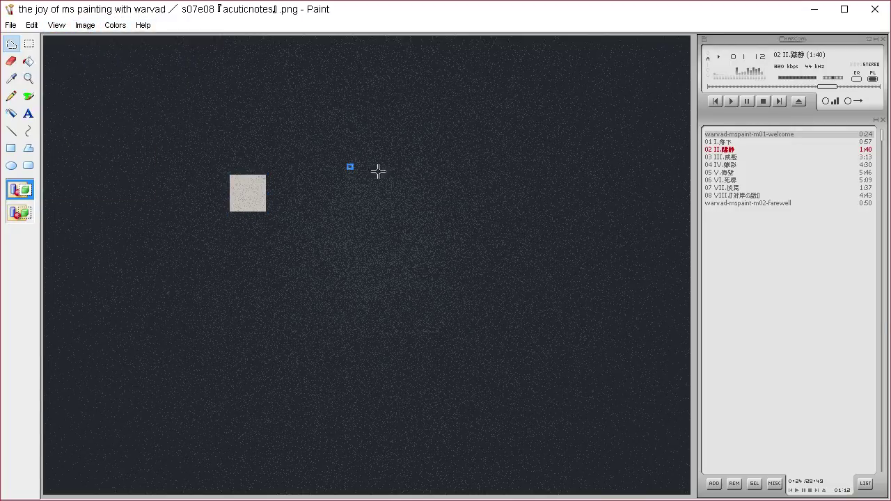
key("ctrl+z")
Mix a muted teal with red 90, green 117 and blue 120, and dab a brush sample in the canvas's upper-left corner
left_click(11, 78)
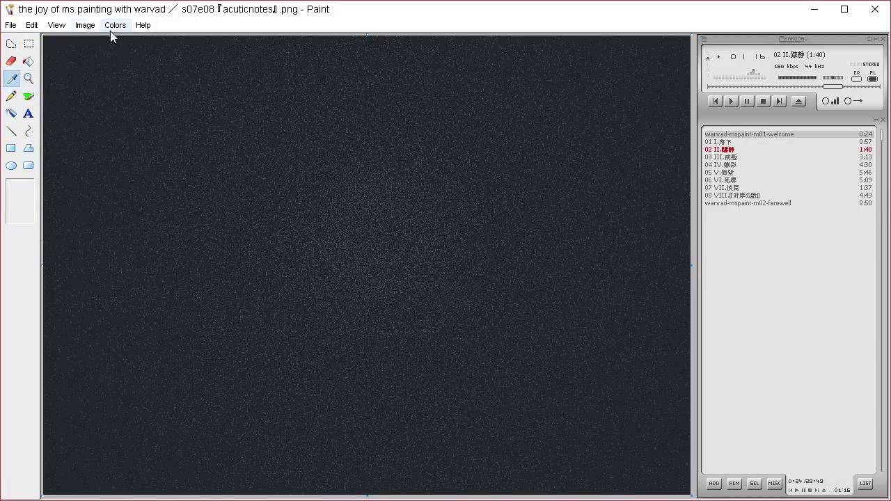
left_click(115, 25)
left_click(118, 39)
left_click(503, 334)
left_click(591, 272)
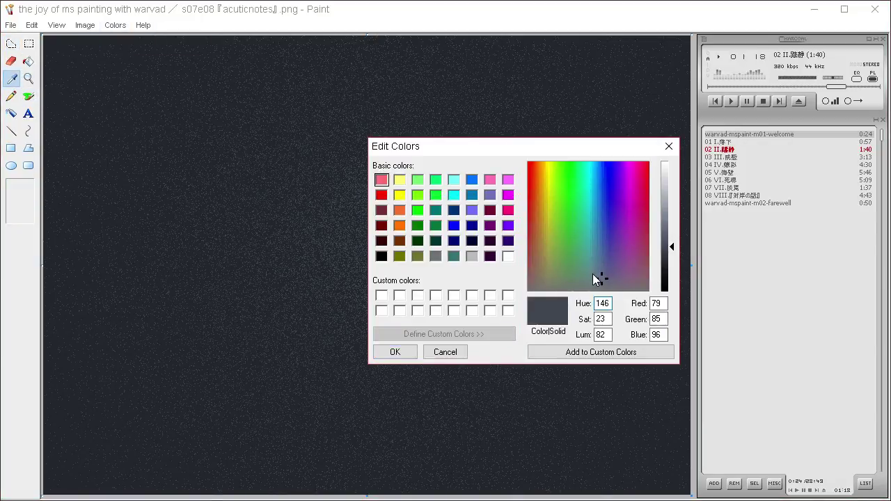
left_click_drag(672, 247, 671, 238)
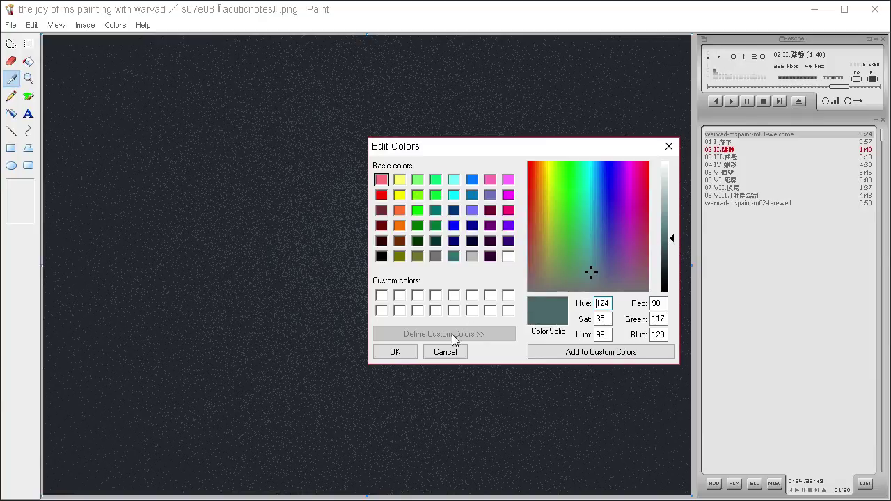
left_click(395, 352)
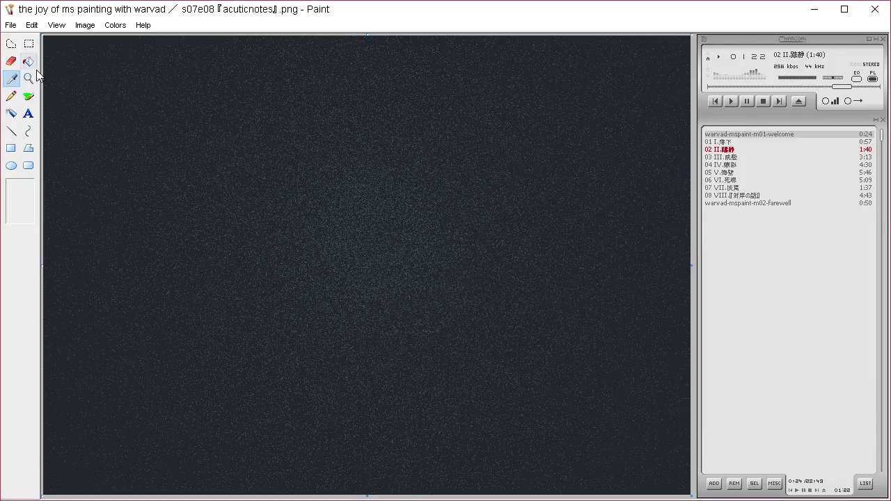
left_click(27, 96)
left_click(49, 46)
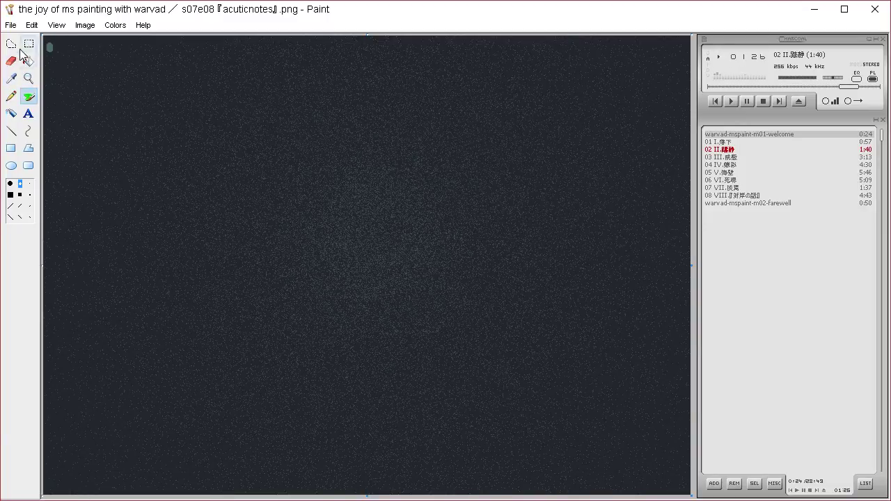
Fill freehand selections with the teal to form the creature's long-snouted head and its two tall pointed ears
left_click(11, 44)
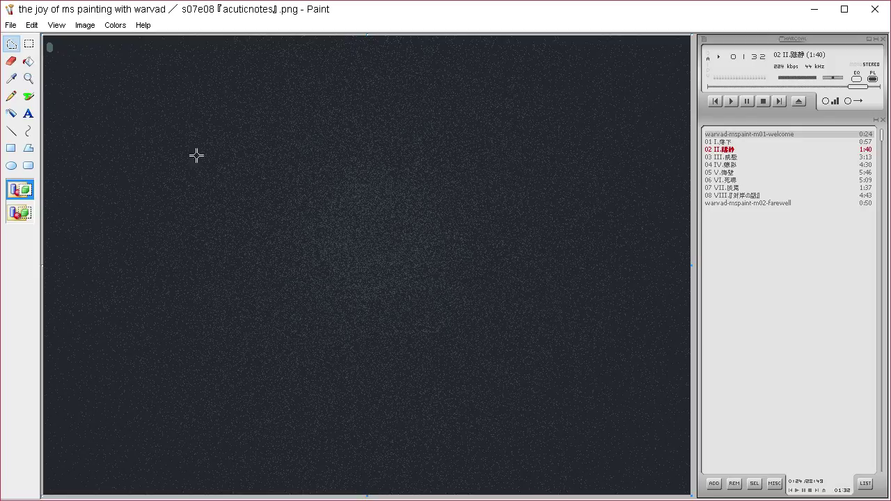
mouse_move(543, 185)
left_mouse_down()
mouse_move(546, 158)
mouse_move(525, 82)
mouse_move(587, 126)
mouse_move(586, 194)
mouse_move(543, 195)
left_mouse_up()
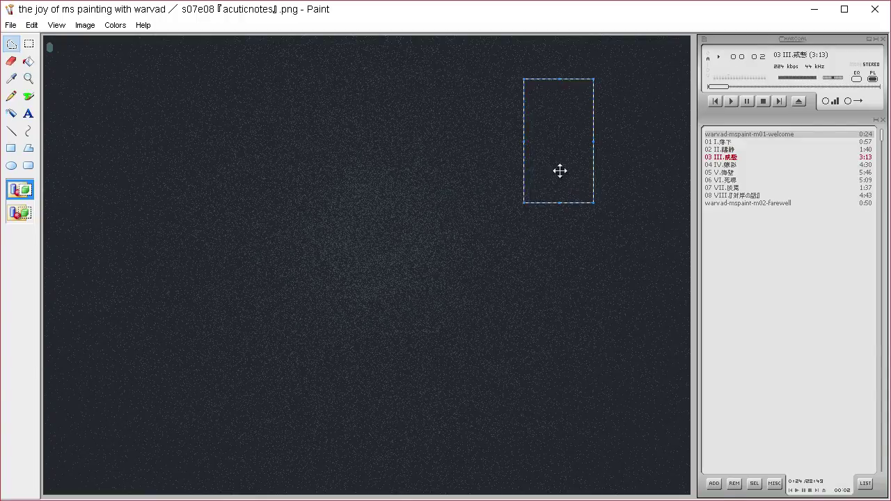
key("Delete")
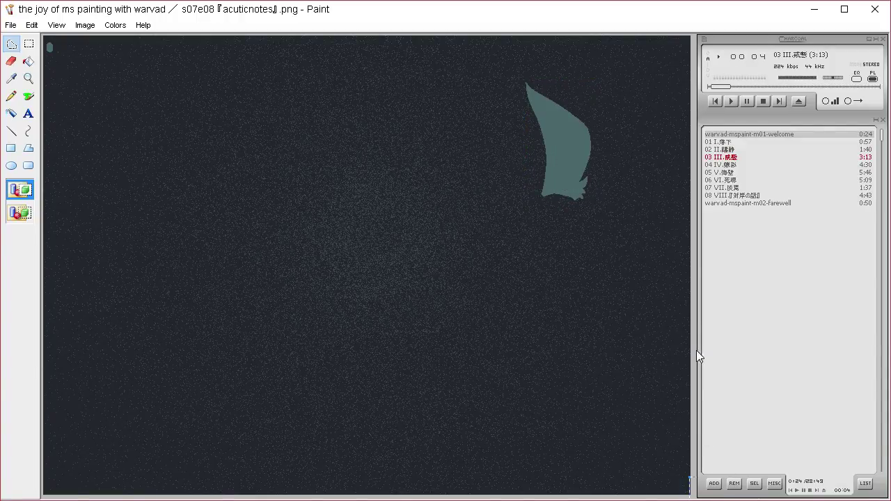
mouse_move(544, 192)
left_mouse_down()
mouse_move(521, 185)
mouse_move(526, 195)
mouse_move(505, 216)
mouse_move(466, 231)
mouse_move(565, 229)
mouse_move(578, 213)
mouse_move(573, 193)
mouse_move(565, 191)
mouse_move(571, 255)
mouse_move(618, 388)
left_mouse_up()
key("Delete")
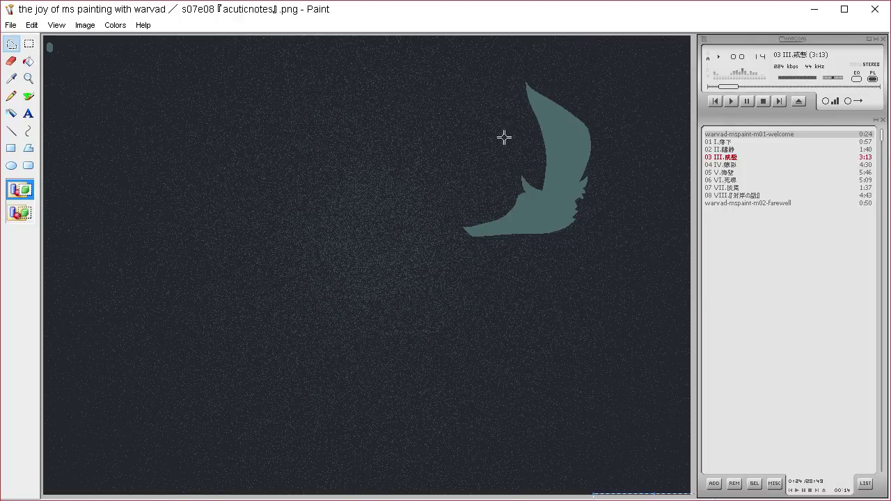
mouse_move(516, 188)
left_mouse_down()
mouse_move(500, 88)
mouse_move(543, 141)
mouse_move(543, 184)
mouse_move(515, 171)
mouse_move(519, 192)
left_mouse_up()
key("Delete")
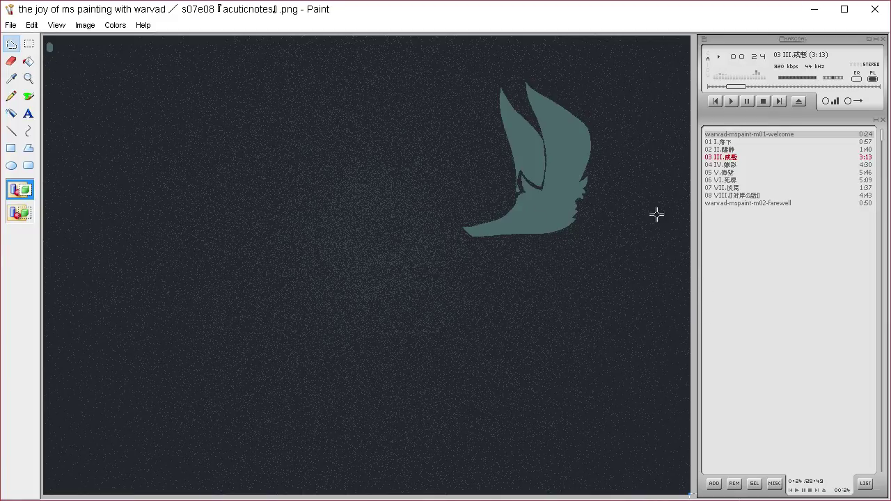
Fill a freehand selection with teal for the thin neck and the long torso tapering away from the head
mouse_move(547, 227)
left_mouse_down()
mouse_move(536, 270)
mouse_move(505, 318)
mouse_move(477, 331)
mouse_move(367, 276)
mouse_move(314, 272)
mouse_move(310, 263)
mouse_move(396, 249)
mouse_move(515, 272)
mouse_move(544, 224)
left_mouse_up()
key("Delete")
key("ctrl+z")
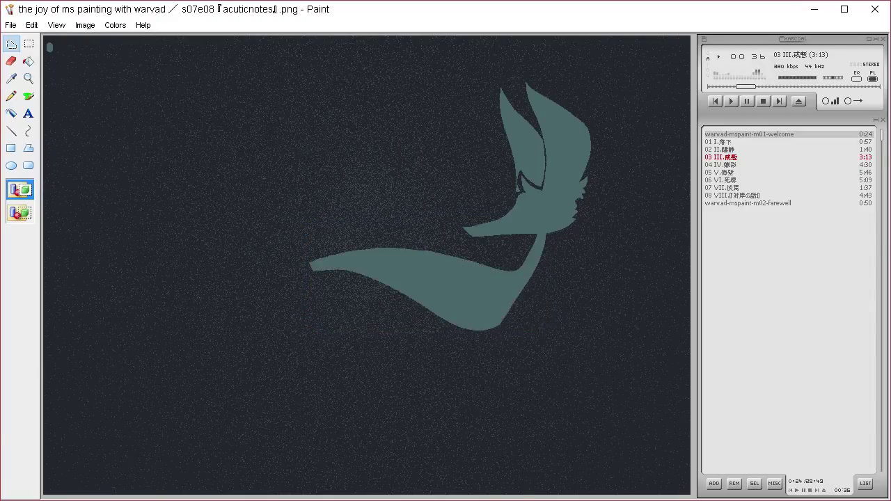
Outline and fill the teal near foreleg below the chest, with a tufted elbow and a clawed paw
mouse_move(518, 288)
left_mouse_down()
mouse_move(478, 400)
mouse_move(513, 457)
left_mouse_up()
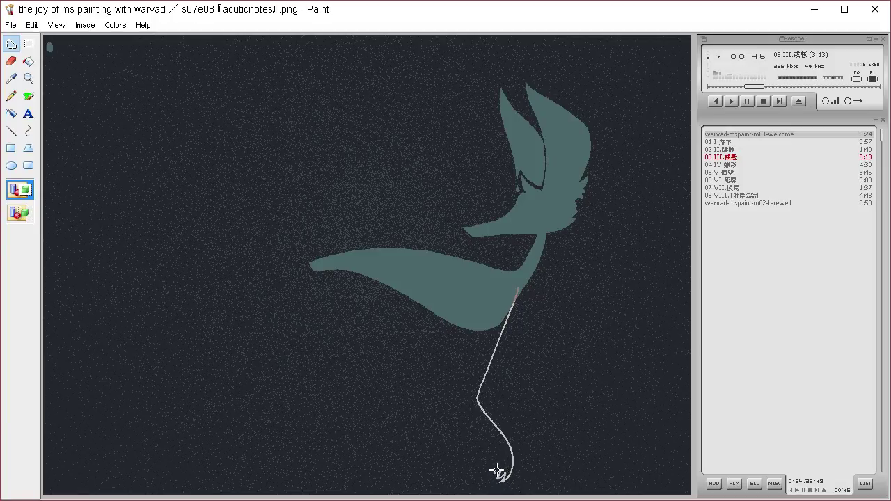
mouse_move(503, 445)
left_mouse_down()
mouse_move(451, 380)
mouse_move(461, 387)
mouse_move(468, 377)
mouse_move(492, 301)
left_mouse_up()
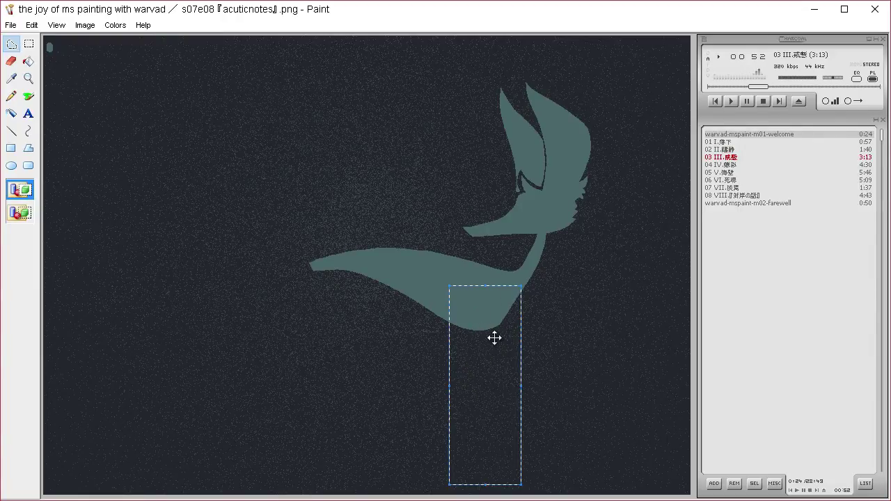
left_click_drag(495, 341, 631, 448)
key("Delete")
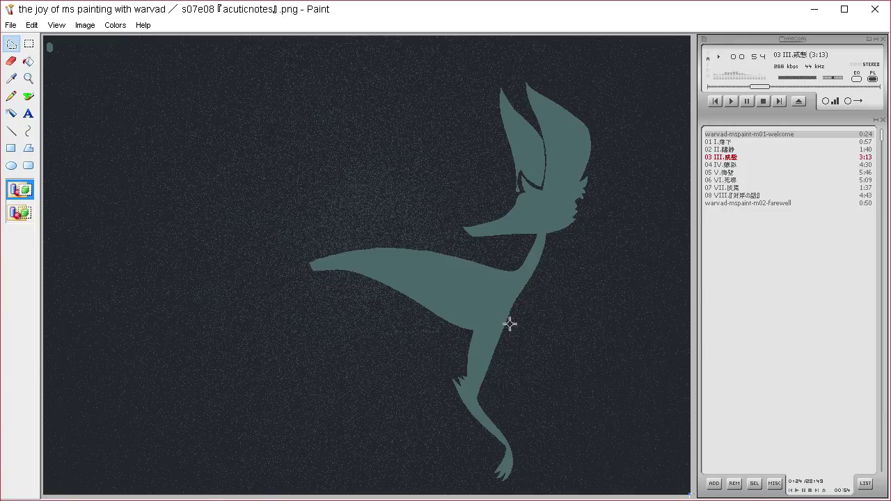
left_click_drag(463, 338, 417, 468)
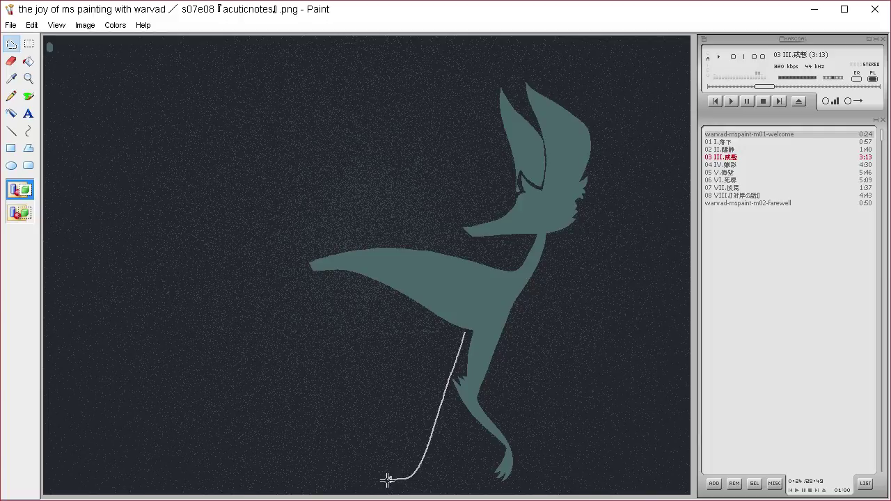
mouse_move(405, 474)
left_mouse_down()
mouse_move(427, 383)
mouse_move(465, 322)
left_mouse_up()
key("Delete")
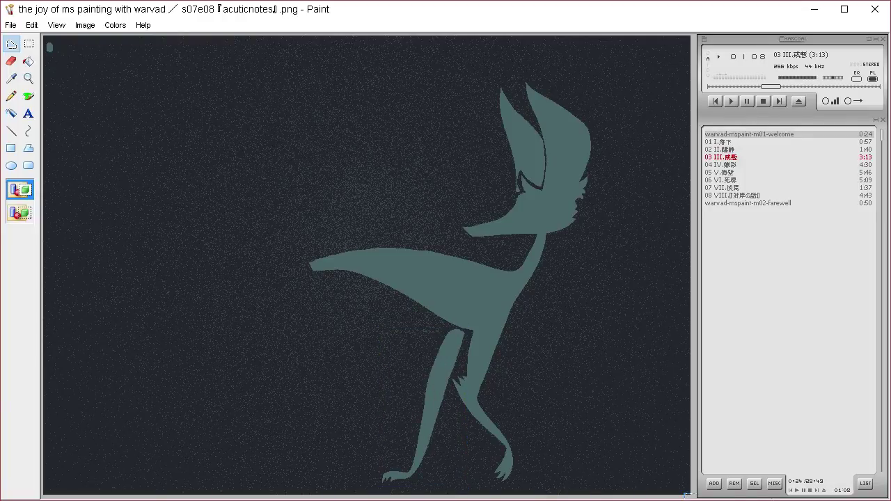
key("ctrl+z")
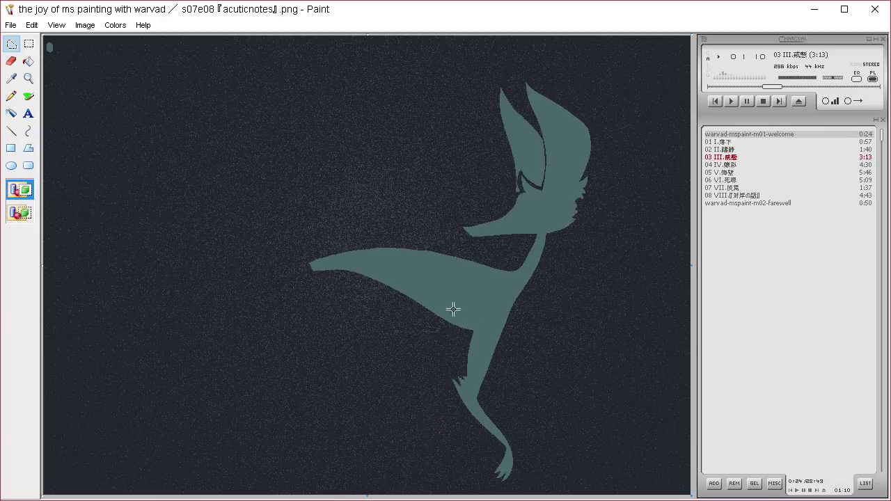
Outline and fill the straight far foreleg in teal, leaving a thin dark gap between it and the torso
mouse_move(447, 327)
left_mouse_down()
mouse_move(451, 354)
mouse_move(424, 470)
left_mouse_up()
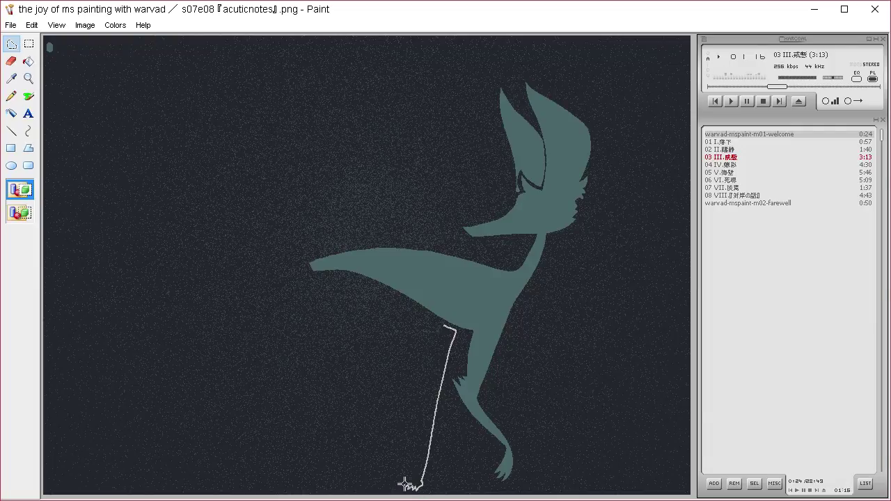
left_click_drag(412, 482, 432, 317)
key("Delete")
key("Delete")
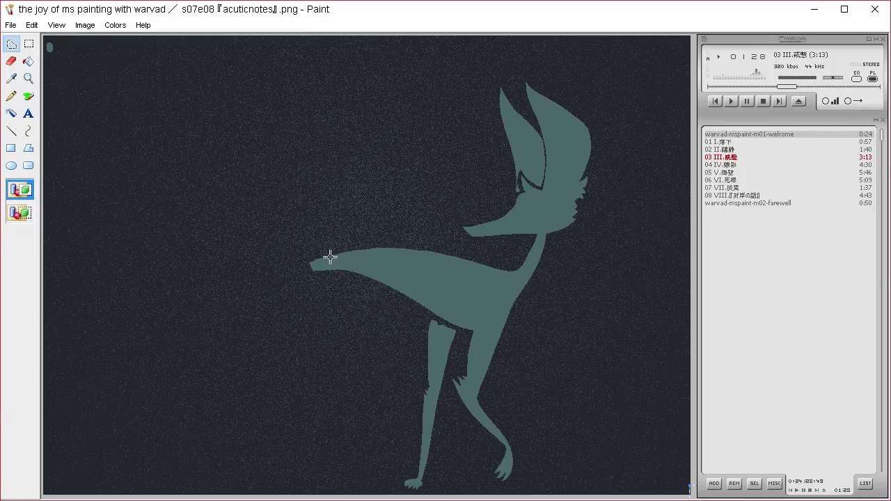
Fill freehand teal shapes for the bent near hind leg, the small pointed flank piece and the far hind leg stretched backward
mouse_move(337, 256)
left_mouse_down()
mouse_move(284, 244)
mouse_move(227, 307)
mouse_move(278, 381)
mouse_move(281, 411)
mouse_move(248, 465)
mouse_move(264, 477)
mouse_move(295, 478)
mouse_move(263, 468)
mouse_move(273, 450)
mouse_move(340, 406)
mouse_move(341, 383)
mouse_move(312, 318)
mouse_move(332, 277)
mouse_move(364, 258)
left_mouse_up()
key("Delete")
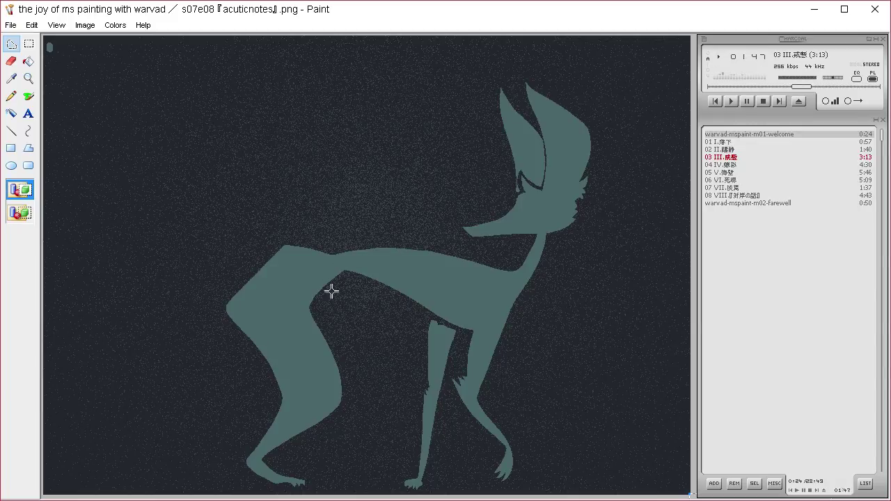
mouse_move(362, 267)
left_mouse_down()
mouse_move(331, 332)
mouse_move(314, 310)
mouse_move(324, 279)
mouse_move(349, 277)
left_mouse_up()
key("ctrl+z")
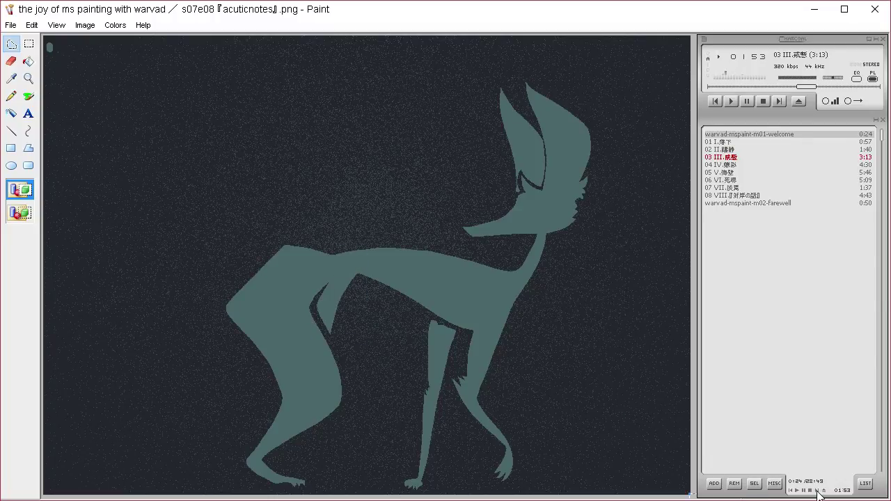
mouse_move(265, 374)
left_mouse_down()
mouse_move(196, 375)
mouse_move(156, 352)
mouse_move(142, 412)
mouse_move(126, 433)
mouse_move(132, 421)
mouse_move(123, 416)
mouse_move(137, 398)
mouse_move(143, 364)
mouse_move(141, 316)
mouse_move(148, 323)
mouse_move(155, 299)
mouse_move(156, 314)
mouse_move(165, 301)
mouse_move(166, 323)
mouse_move(184, 336)
mouse_move(232, 329)
mouse_move(268, 376)
left_mouse_up()
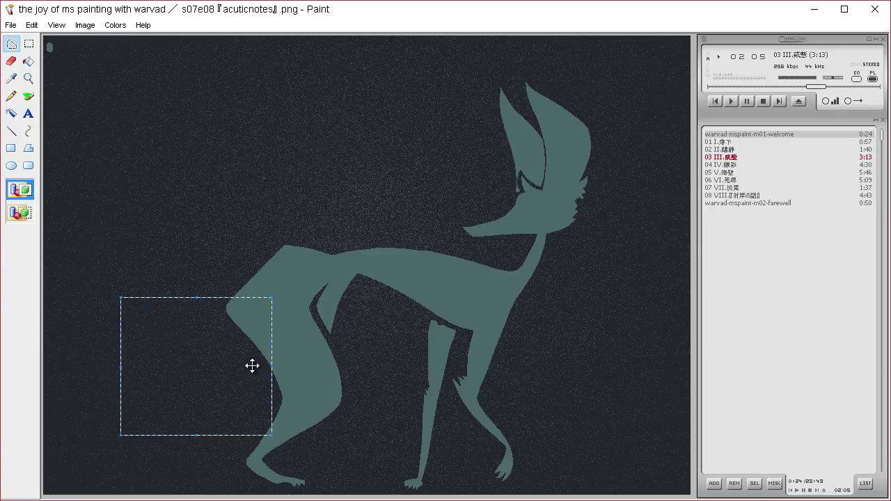
key("Delete")
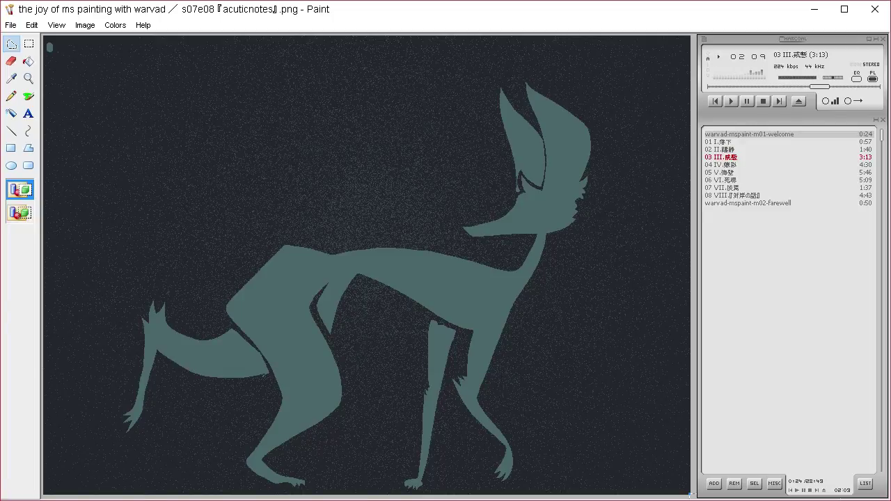
Outline and fill a long S-curved teal tail sweeping up from the rump, with a thick curled tip and a jagged fur underside
mouse_move(291, 246)
left_mouse_down()
mouse_move(184, 274)
mouse_move(144, 271)
mouse_move(107, 246)
mouse_move(94, 209)
mouse_move(116, 163)
mouse_move(156, 147)
mouse_move(206, 146)
mouse_move(275, 170)
mouse_move(374, 183)
mouse_move(421, 131)
mouse_move(390, 68)
mouse_move(341, 48)
mouse_move(319, 50)
mouse_move(360, 77)
mouse_move(366, 102)
mouse_move(360, 111)
mouse_move(357, 99)
mouse_move(332, 136)
mouse_move(271, 153)
left_mouse_up()
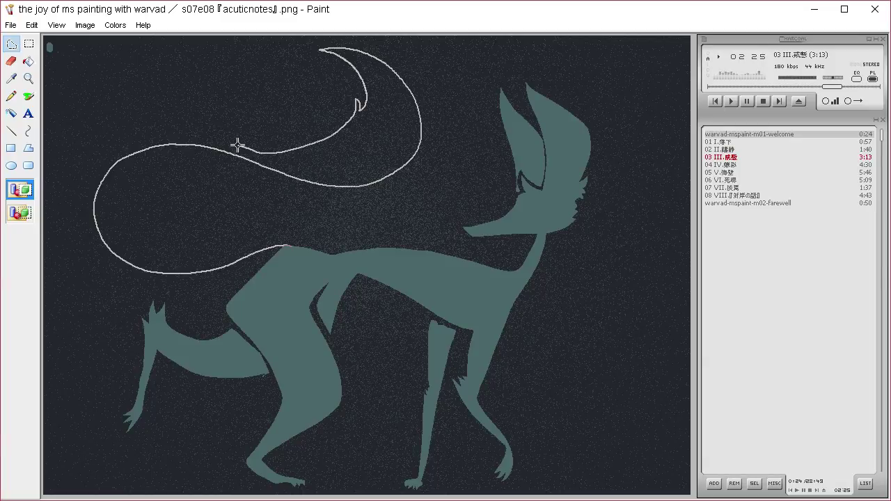
mouse_move(216, 141)
left_mouse_down()
mouse_move(140, 145)
mouse_move(113, 162)
mouse_move(82, 204)
mouse_move(80, 241)
mouse_move(123, 281)
left_mouse_up()
mouse_move(144, 284)
left_mouse_down()
mouse_move(184, 284)
mouse_move(179, 293)
mouse_move(198, 283)
mouse_move(195, 295)
mouse_move(218, 282)
mouse_move(216, 291)
mouse_move(285, 255)
left_mouse_up()
key("Delete")
key("ctrl+z")
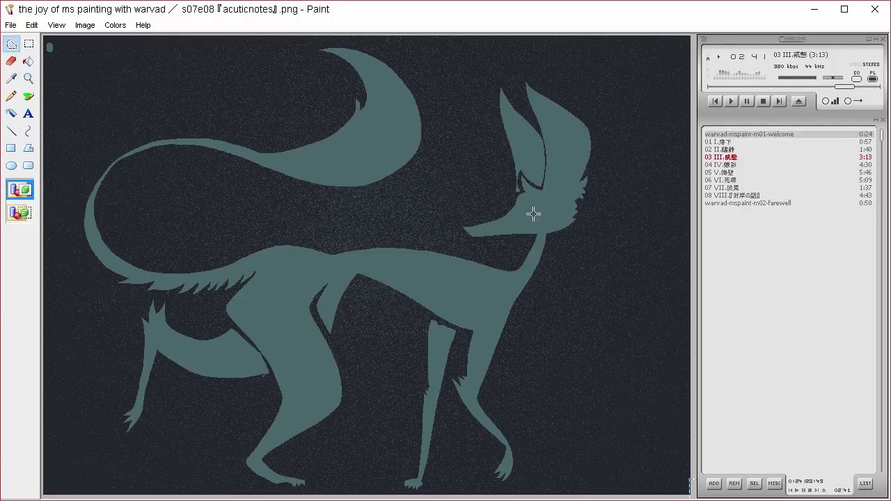
Add filled teal fur spikes on the upper edge of the tail's thick end and wispy tufts at the cheek
mouse_move(279, 156)
left_mouse_down()
mouse_move(278, 125)
mouse_move(292, 144)
mouse_move(302, 127)
mouse_move(303, 141)
mouse_move(311, 140)
mouse_move(288, 153)
left_mouse_up()
key("Delete")
mouse_move(579, 210)
left_mouse_down()
mouse_move(603, 219)
mouse_move(582, 222)
mouse_move(585, 241)
mouse_move(572, 235)
mouse_move(573, 224)
left_mouse_up()
key("Delete")
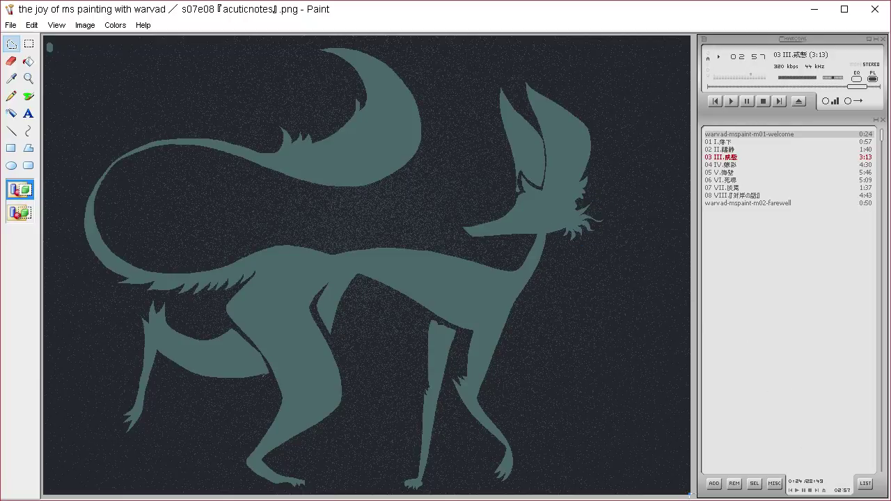
Add curled teal fur fringes to the tips of both ears and a curved tuft inside the tail's curl
mouse_move(505, 88)
left_mouse_down()
mouse_move(497, 66)
mouse_move(503, 103)
mouse_move(487, 84)
mouse_move(502, 110)
mouse_move(484, 104)
mouse_move(502, 114)
mouse_move(503, 124)
mouse_move(490, 123)
mouse_move(507, 125)
mouse_move(493, 135)
mouse_move(504, 140)
mouse_move(499, 98)
left_mouse_up()
key("Delete")
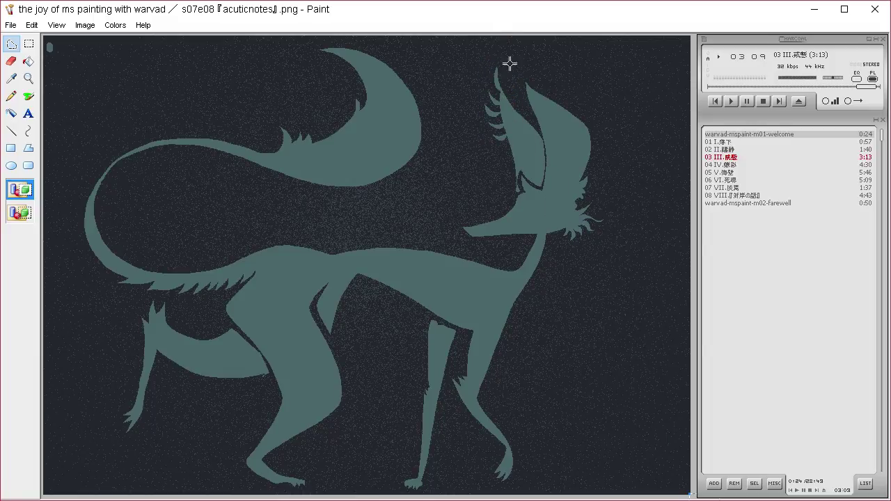
mouse_move(534, 110)
left_mouse_down()
mouse_move(532, 120)
mouse_move(515, 82)
mouse_move(525, 96)
mouse_move(520, 66)
mouse_move(532, 89)
mouse_move(540, 69)
mouse_move(537, 90)
mouse_move(547, 96)
mouse_move(556, 80)
mouse_move(548, 103)
mouse_move(559, 92)
mouse_move(564, 109)
mouse_move(550, 117)
mouse_move(696, 404)
left_mouse_up()
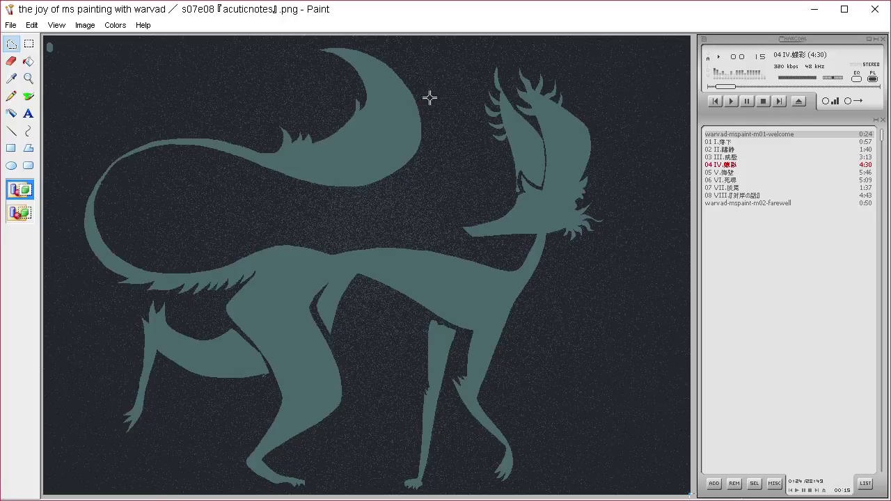
mouse_move(318, 138)
left_mouse_down()
mouse_move(326, 118)
mouse_move(317, 93)
mouse_move(331, 105)
mouse_move(333, 125)
mouse_move(340, 118)
mouse_move(319, 136)
left_mouse_up()
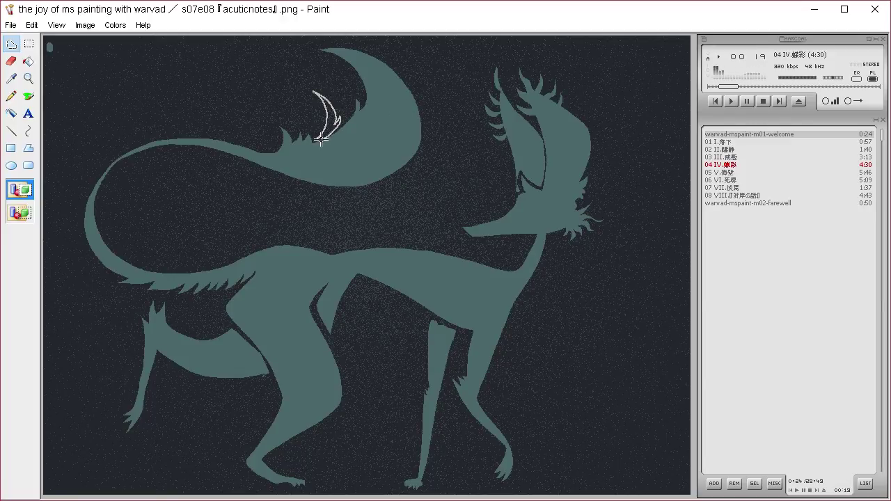
key("Delete")
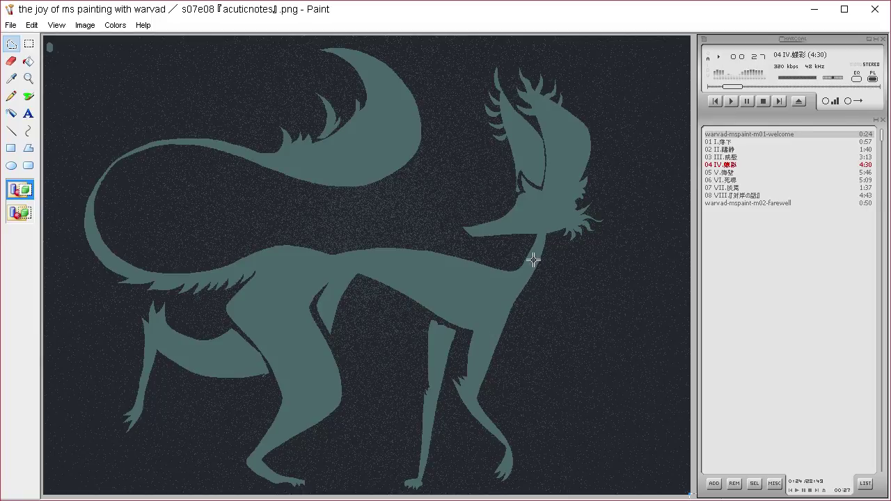
Add wispy teal mane strands around the base of the neck and chest, and flowing strands above the tail's base
mouse_move(537, 257)
left_mouse_down()
mouse_move(543, 286)
mouse_move(531, 294)
mouse_move(537, 327)
mouse_move(530, 319)
mouse_move(529, 336)
mouse_move(506, 352)
mouse_move(516, 334)
mouse_move(504, 343)
mouse_move(509, 331)
mouse_move(500, 332)
mouse_move(511, 304)
mouse_move(518, 328)
mouse_move(529, 323)
mouse_move(514, 301)
mouse_move(517, 290)
mouse_move(526, 304)
mouse_move(528, 282)
mouse_move(537, 280)
mouse_move(530, 260)
mouse_move(574, 378)
mouse_move(517, 245)
mouse_move(520, 255)
mouse_move(507, 255)
mouse_move(494, 243)
mouse_move(502, 255)
mouse_move(478, 258)
mouse_move(494, 279)
mouse_move(506, 280)
mouse_move(489, 261)
mouse_move(528, 260)
mouse_move(497, 268)
mouse_move(517, 272)
mouse_move(534, 264)
mouse_move(654, 451)
left_mouse_up()
key("Delete")
key("Delete")
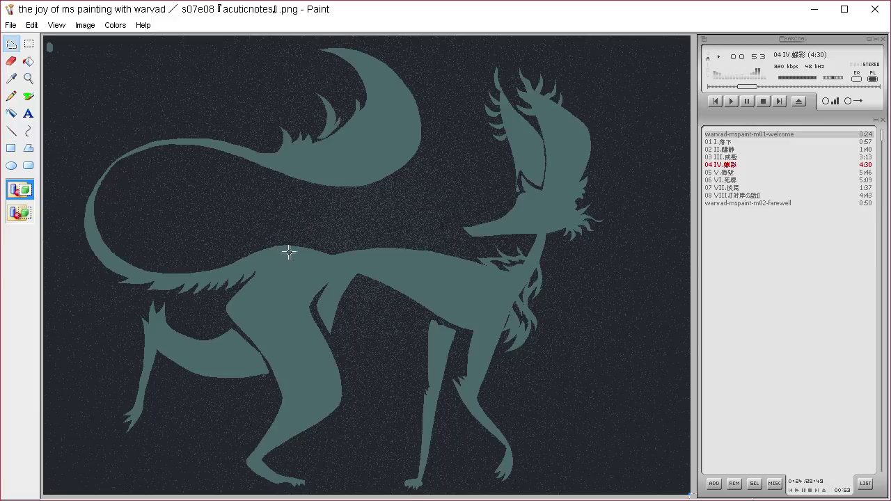
mouse_move(300, 247)
left_mouse_down()
mouse_move(253, 239)
mouse_move(208, 247)
mouse_move(243, 249)
mouse_move(212, 260)
mouse_move(231, 270)
mouse_move(249, 251)
mouse_move(272, 251)
mouse_move(529, 500)
mouse_move(595, 500)
left_mouse_up()
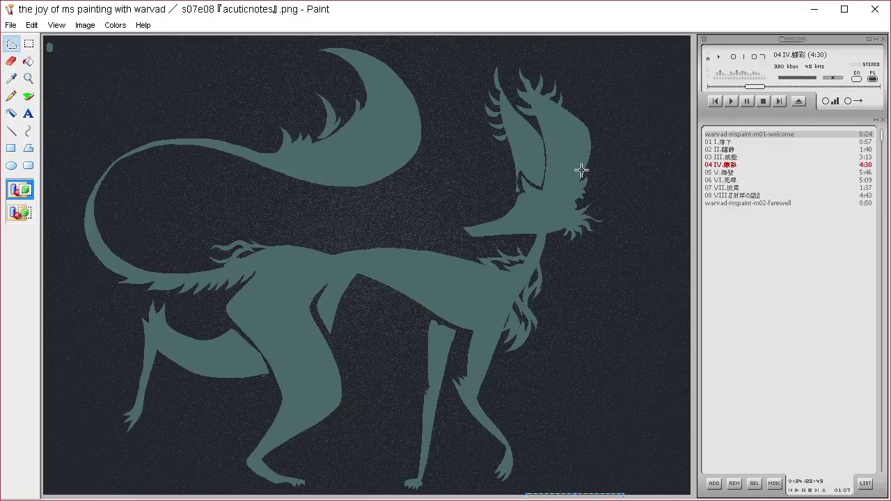
Add filled teal fur tufts to the back edge of the rear ear and a ragged fringe along the outer edge of the tail's thick end
mouse_move(580, 185)
left_mouse_down()
mouse_move(612, 156)
mouse_move(605, 164)
mouse_move(602, 139)
mouse_move(600, 160)
mouse_move(599, 127)
mouse_move(596, 170)
mouse_move(589, 158)
mouse_move(579, 190)
left_mouse_up()
key("Delete")
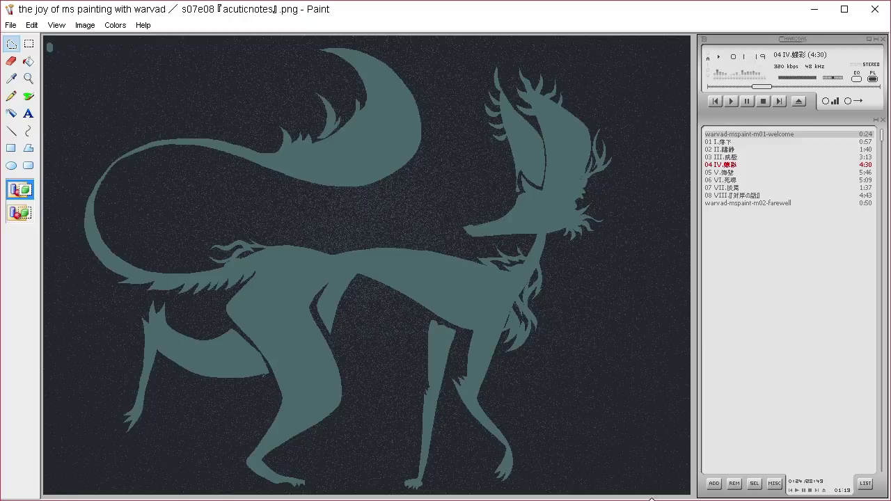
mouse_move(479, 240)
left_mouse_down()
mouse_move(494, 238)
mouse_move(484, 239)
left_mouse_up()
mouse_move(264, 165)
left_mouse_down()
mouse_move(324, 194)
mouse_move(372, 199)
mouse_move(353, 197)
mouse_move(388, 195)
mouse_move(447, 129)
mouse_move(425, 143)
mouse_move(434, 130)
mouse_move(432, 114)
mouse_move(430, 125)
mouse_move(425, 118)
mouse_move(410, 163)
mouse_move(394, 173)
mouse_move(405, 174)
mouse_move(375, 187)
mouse_move(382, 183)
mouse_move(336, 191)
mouse_move(273, 168)
left_mouse_up()
mouse_move(388, 184)
left_mouse_down()
mouse_move(456, 364)
mouse_move(599, 487)
mouse_move(630, 499)
left_mouse_up()
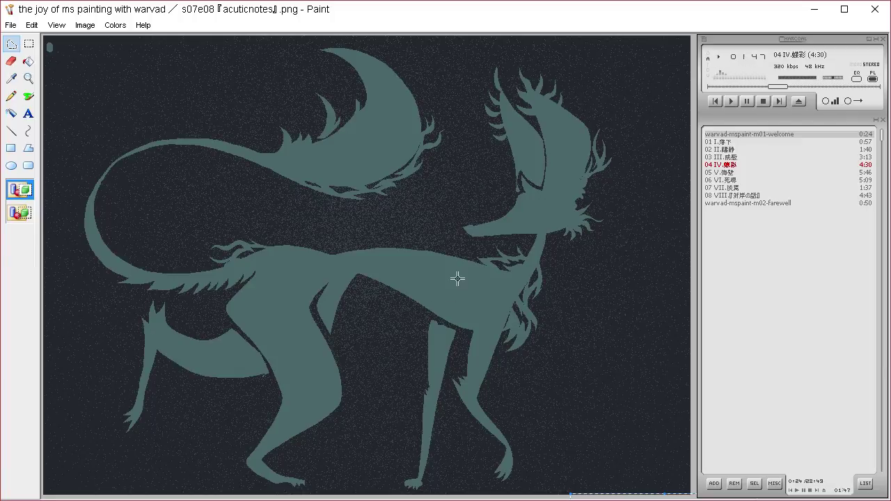
Add small teal fur tufts around the ankles of both front paws
mouse_move(495, 436)
left_mouse_down()
mouse_move(497, 459)
mouse_move(502, 452)
mouse_move(520, 463)
mouse_move(524, 442)
mouse_move(516, 449)
mouse_move(517, 437)
mouse_move(511, 445)
mouse_move(506, 434)
mouse_move(516, 453)
mouse_move(495, 437)
left_mouse_up()
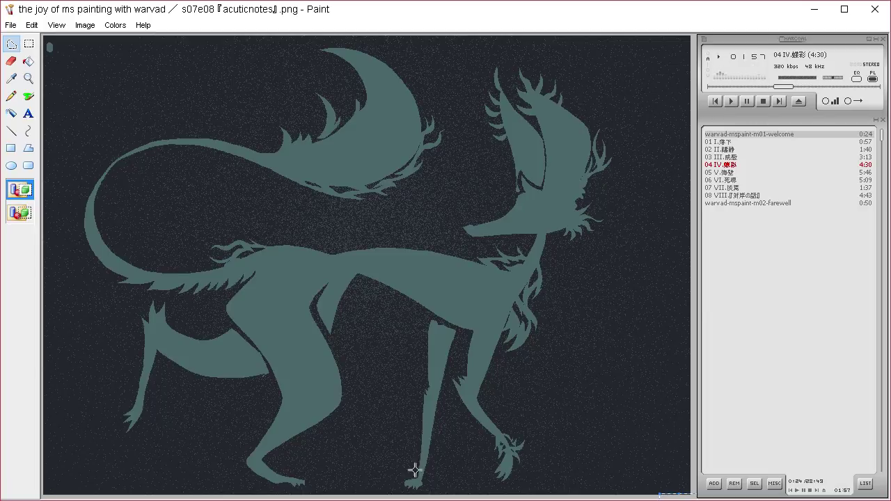
left_click_drag(421, 477, 418, 479)
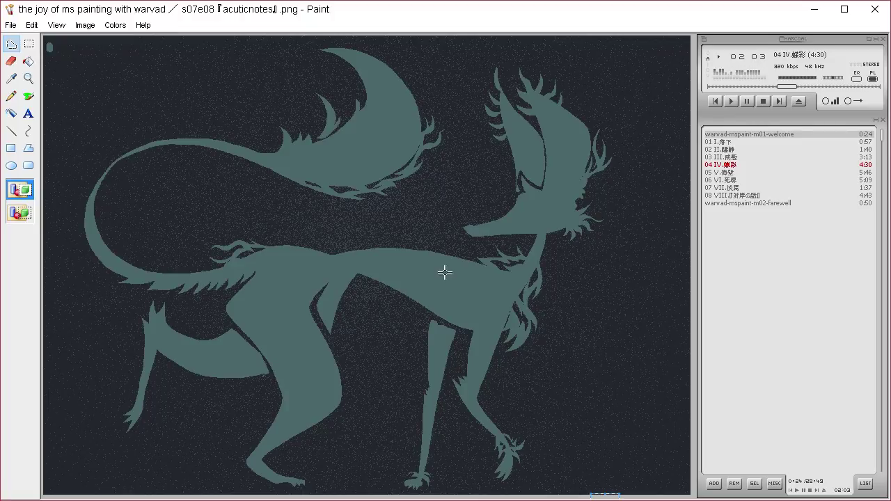
Mix a yellow drawing colour with red 226, green 206 and blue 90 for filling
left_click(28, 95)
left_click(28, 61)
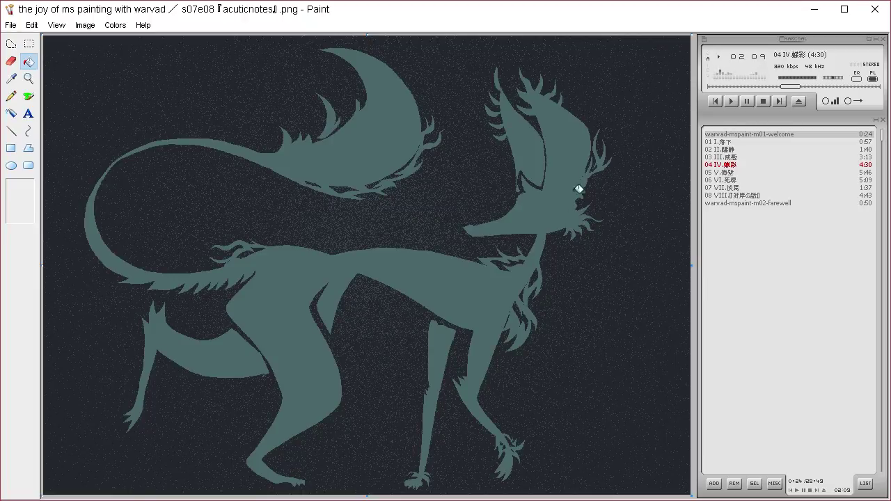
left_click(115, 25)
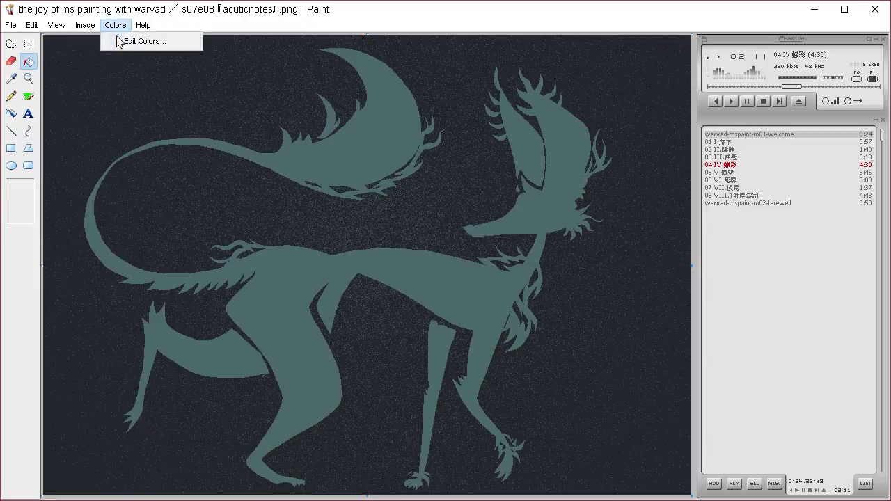
left_click(120, 41)
left_click(503, 335)
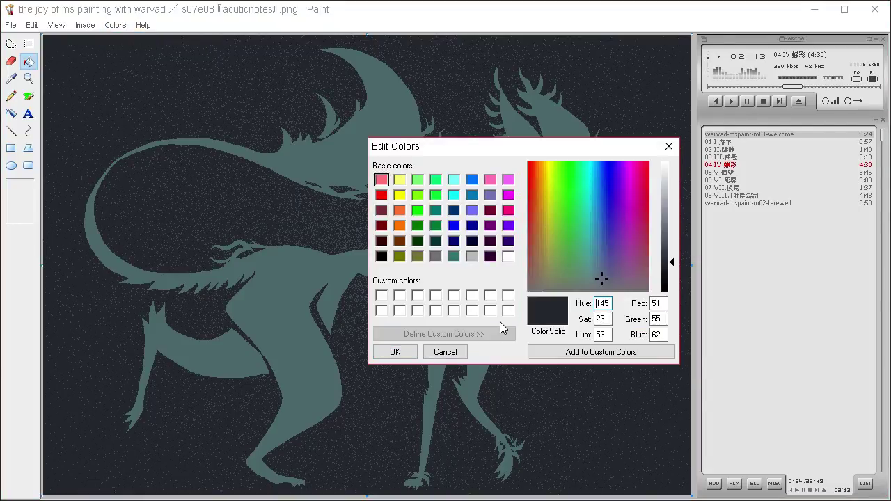
left_click_drag(560, 237, 543, 199)
left_click_drag(671, 207, 671, 209)
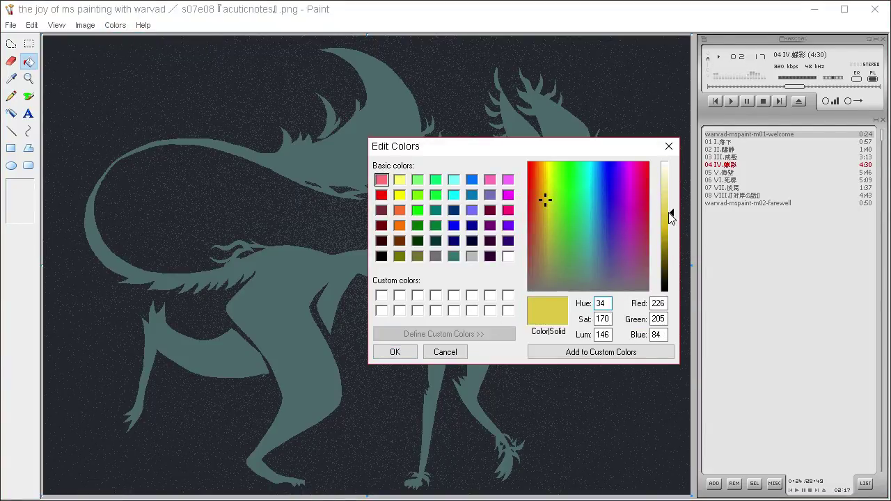
left_click(395, 352)
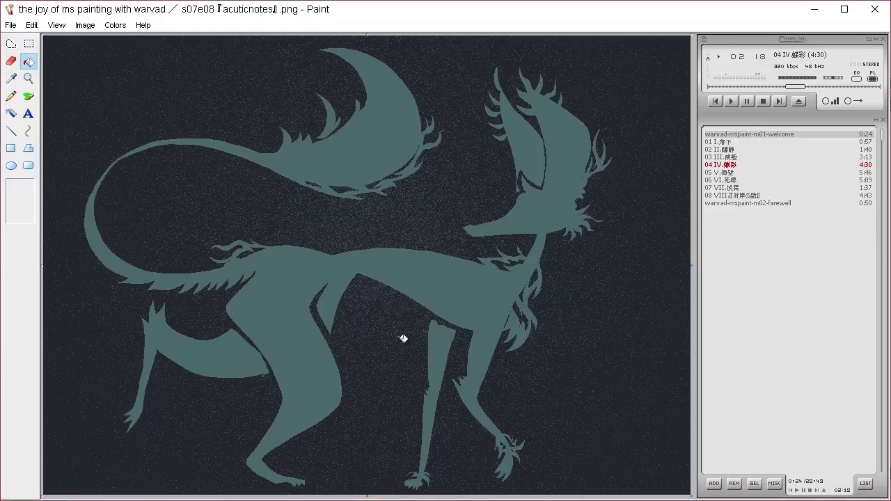
left_click(11, 43)
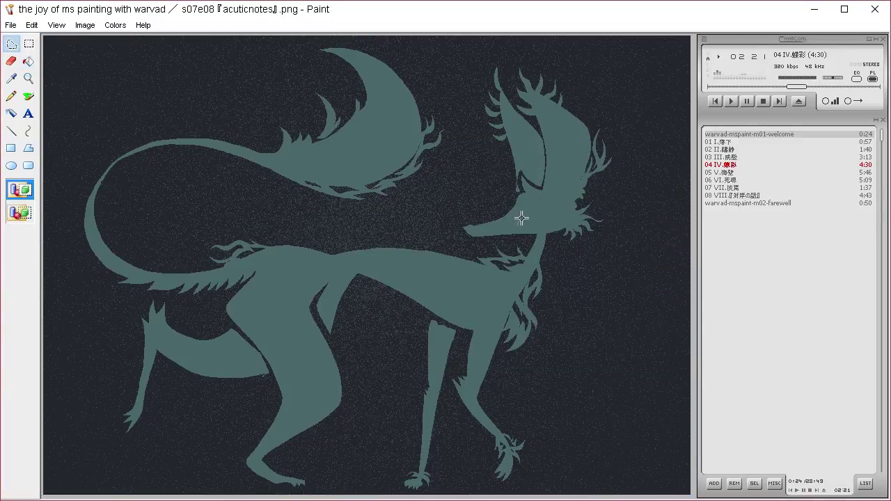
mouse_move(535, 211)
left_mouse_down()
mouse_move(548, 241)
mouse_move(562, 266)
left_mouse_up()
key("Delete")
Outline a slanted, almond-shaped yellow eye on the head with the Pencil, redoing the first outline, and fill it yellow
left_click(11, 96)
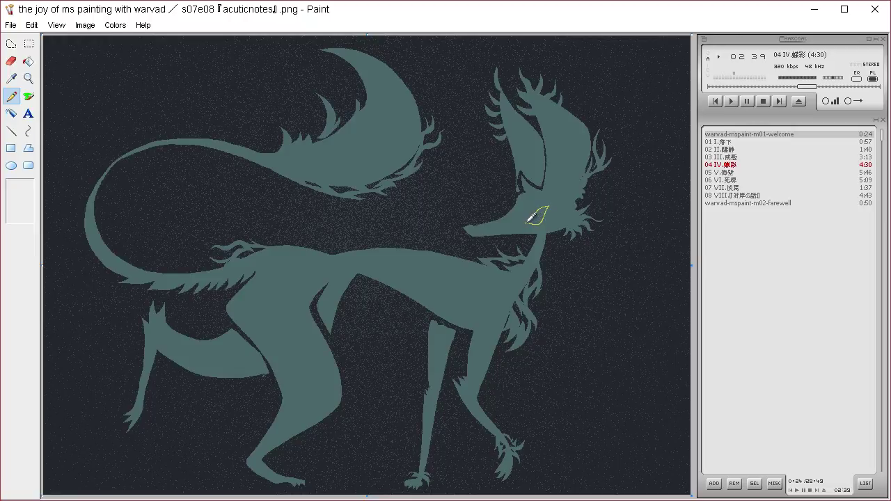
key("ctrl+z")
mouse_move(529, 221)
left_mouse_down()
mouse_move(554, 205)
mouse_move(529, 222)
left_mouse_up()
left_click(28, 62)
left_click(540, 217)
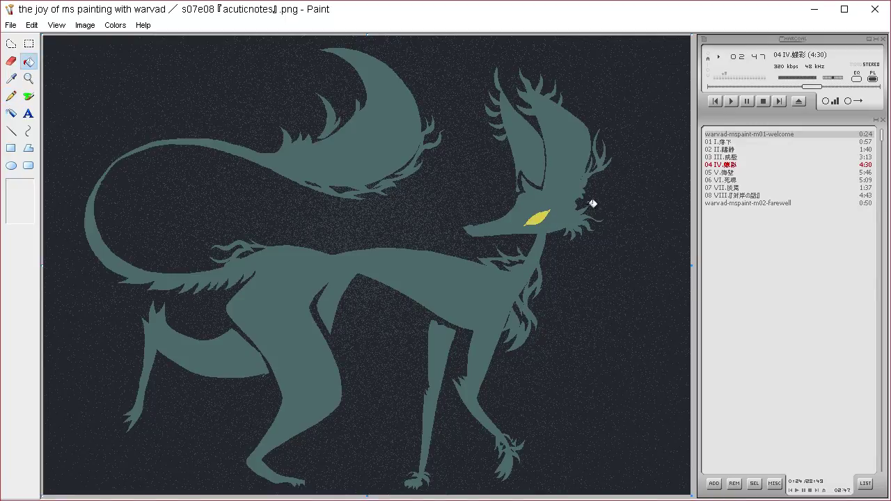
Sample the eye's yellow and shift its hue to mix a red drawing colour at similar brightness
left_click(11, 78)
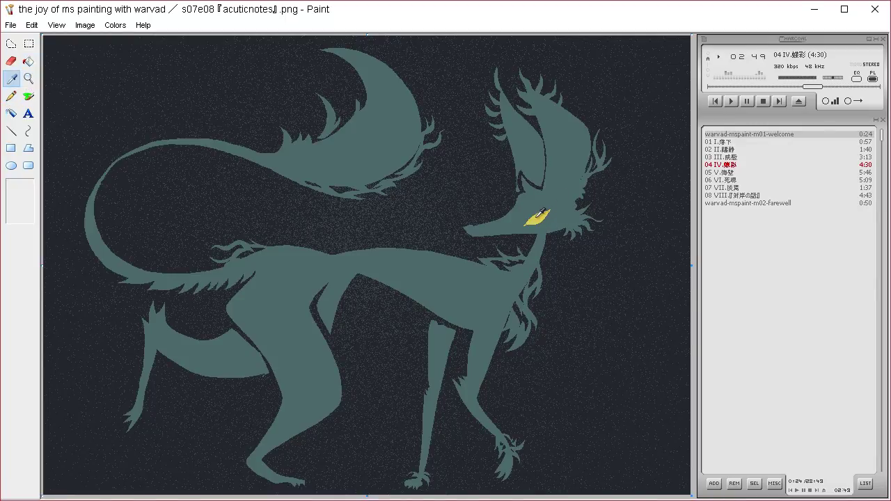
left_click(540, 219)
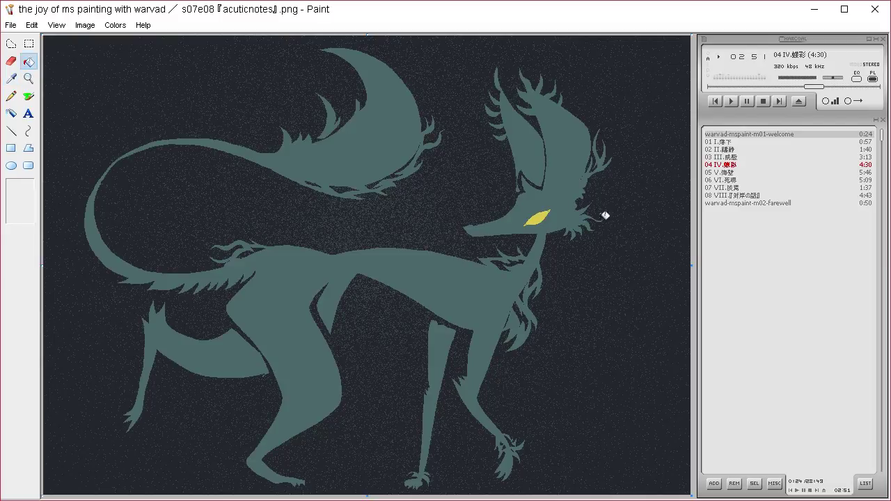
left_click(115, 25)
left_click(125, 41)
left_click(508, 332)
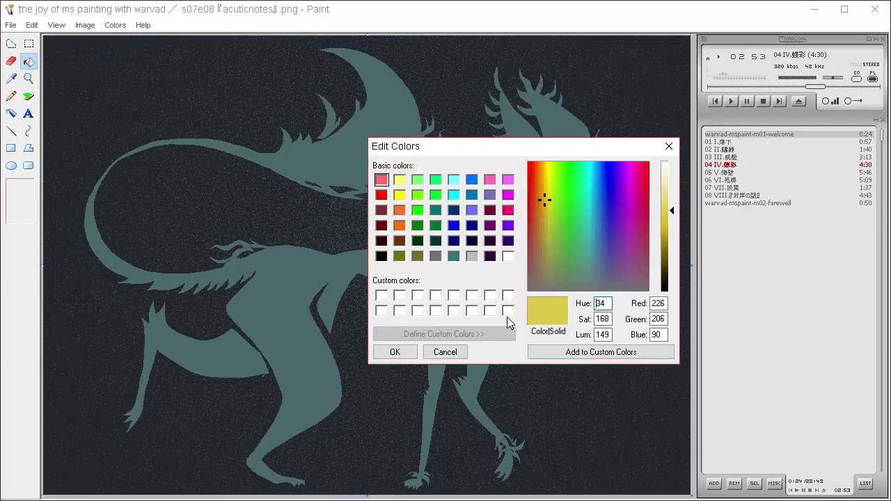
left_click_drag(532, 210, 528, 202)
left_click(404, 352)
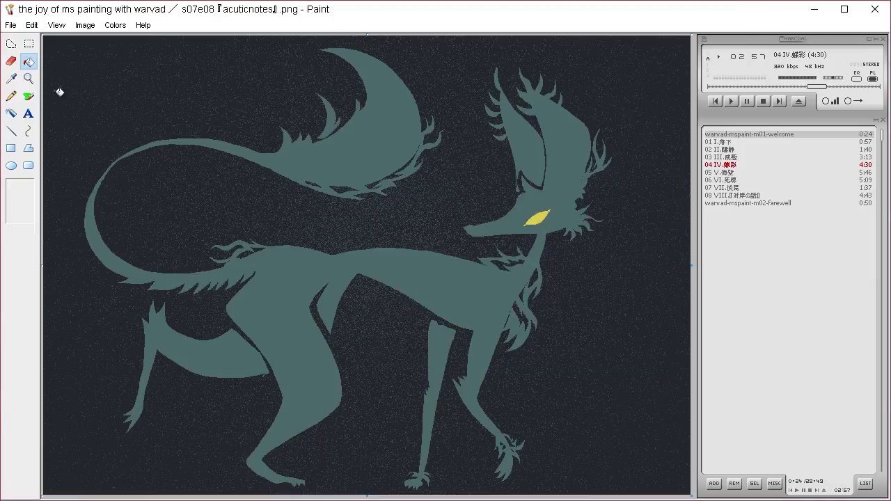
Draw a thin red mouth line along the snout's lower edge and a red slit pupil in the yellow eye
left_click(12, 96)
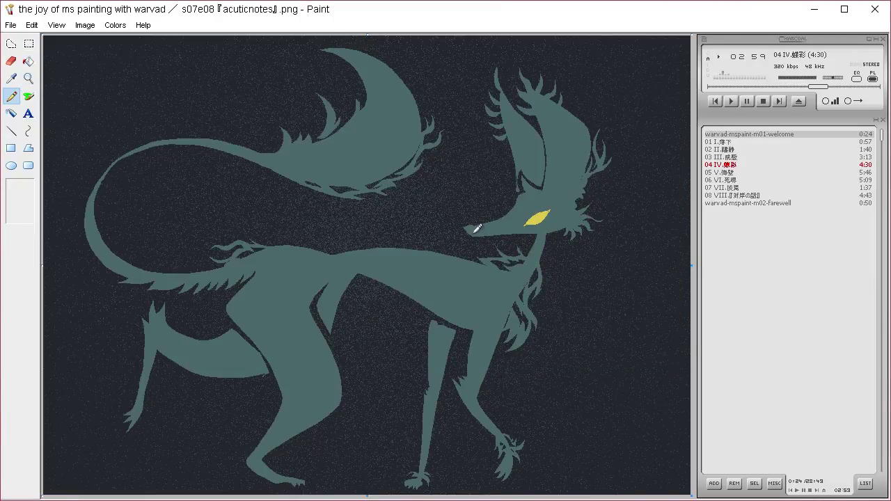
left_click_drag(478, 231, 495, 231)
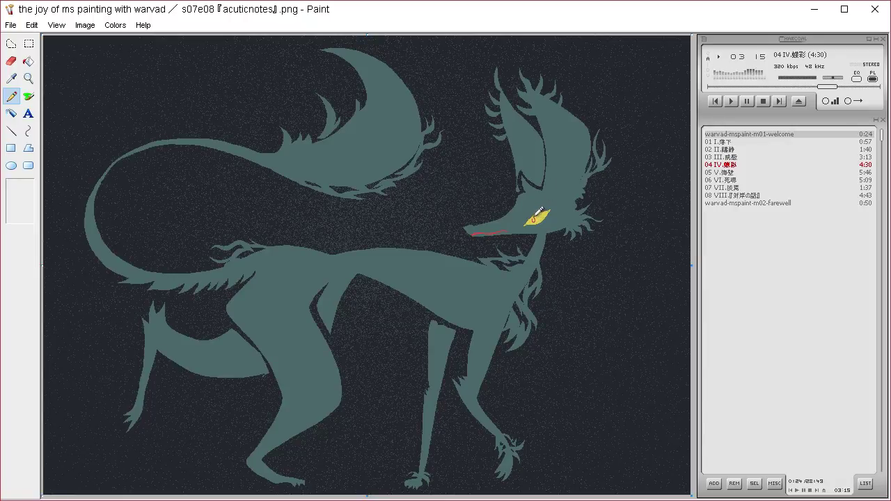
left_click(534, 220)
left_click_drag(534, 222, 540, 213)
Sample the pupil's red, outline a jagged marking along the back half of the rear ear and fill it red
left_click(11, 78)
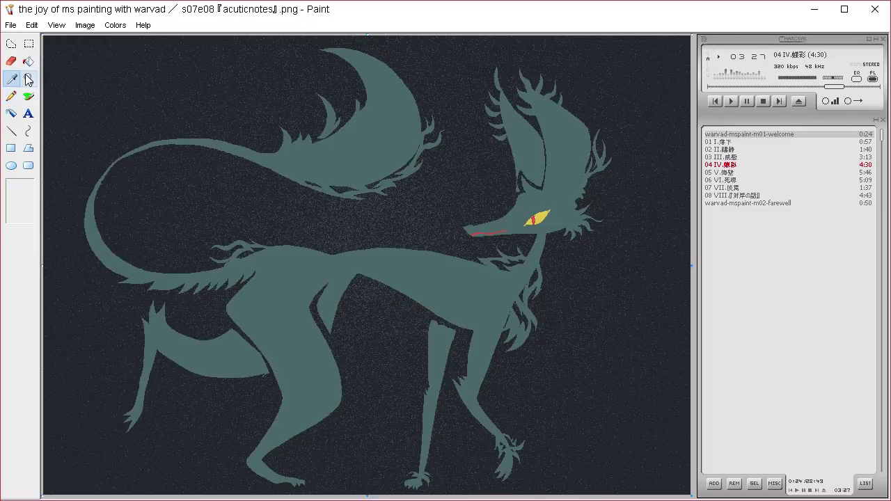
left_click(534, 220)
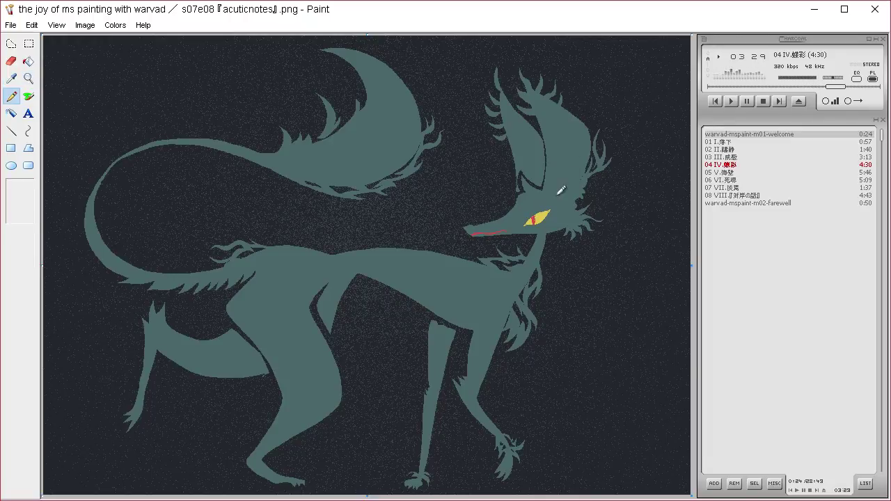
mouse_move(557, 189)
left_mouse_down()
mouse_move(568, 148)
mouse_move(552, 104)
mouse_move(569, 105)
mouse_move(588, 125)
mouse_move(572, 192)
mouse_move(571, 180)
left_mouse_up()
left_click(28, 61)
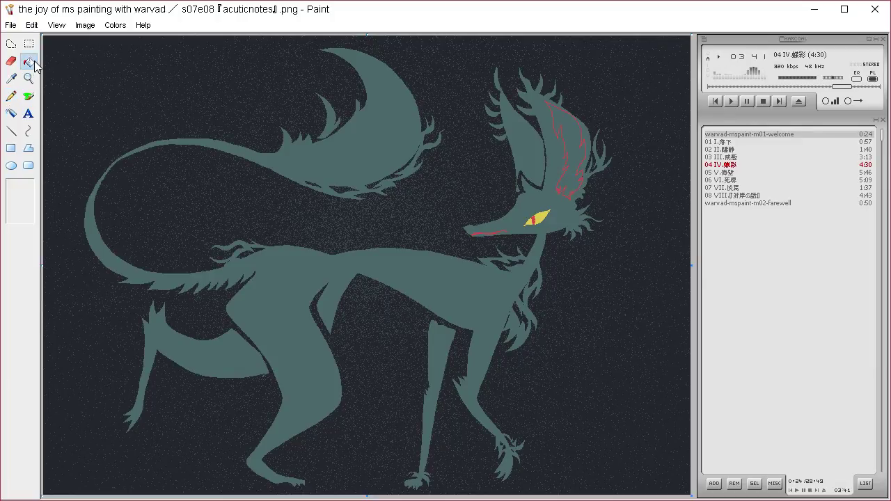
left_click(580, 158)
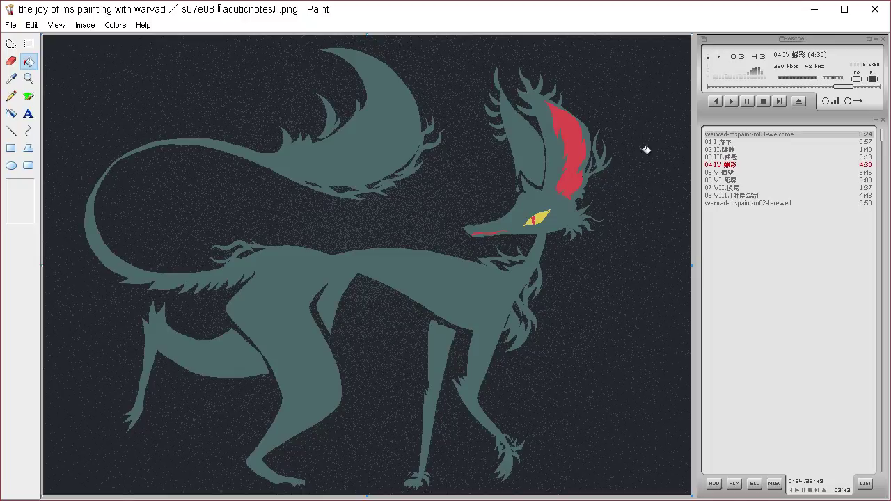
Outline a narrow jagged marking along the outer edge of the front ear and fill it red
left_click(11, 95)
left_click_drag(537, 172, 532, 150)
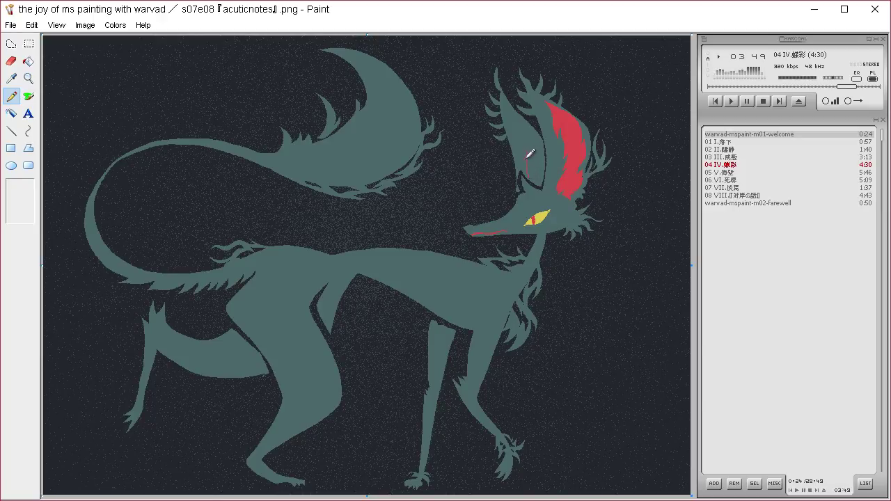
mouse_move(523, 145)
left_mouse_down()
mouse_move(506, 105)
mouse_move(531, 169)
left_mouse_up()
left_click(28, 60)
left_click(524, 148)
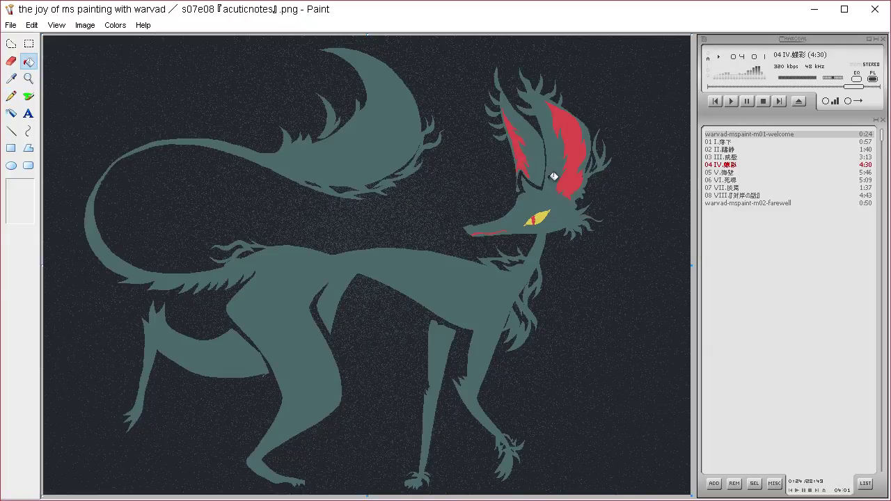
Outline a curved band around the back of the eye, joining the mouth line, and fill it red
left_click(11, 96)
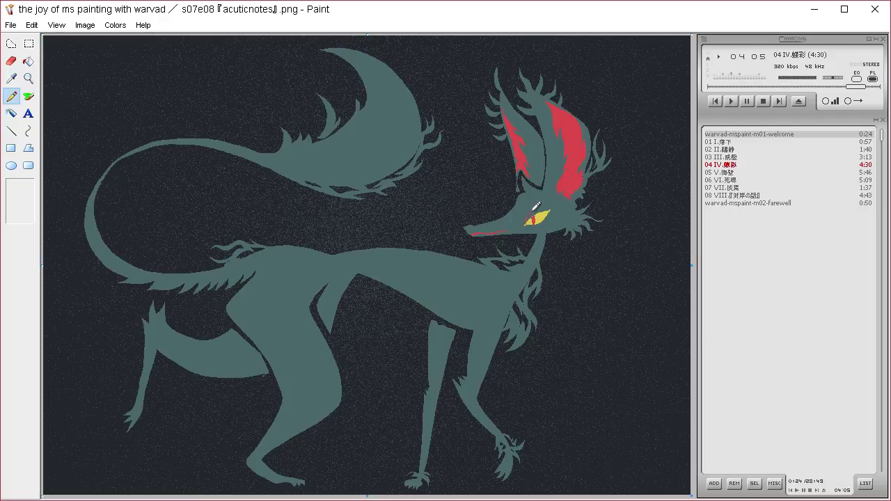
mouse_move(548, 198)
left_mouse_down()
mouse_move(560, 213)
mouse_move(546, 227)
left_mouse_up()
left_click(28, 61)
left_click(555, 211)
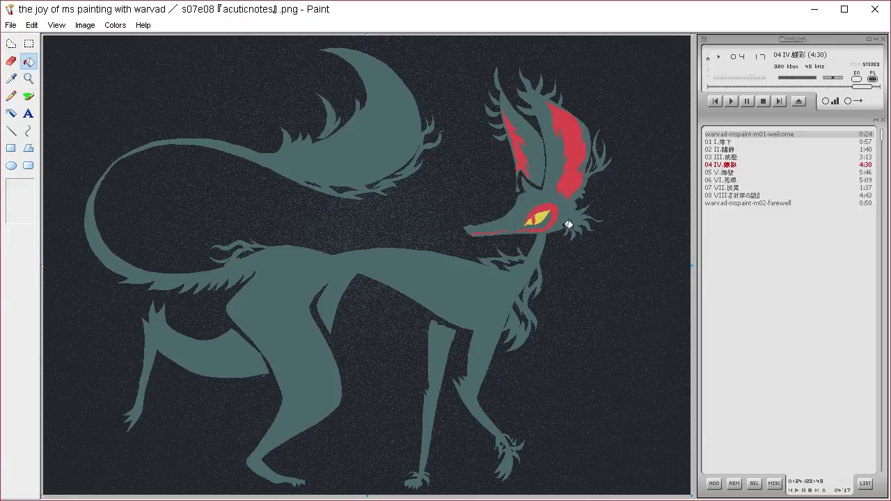
Sample the eye's yellow, then outline the nose at the tip of the snout and fill it yellow
left_click(11, 78)
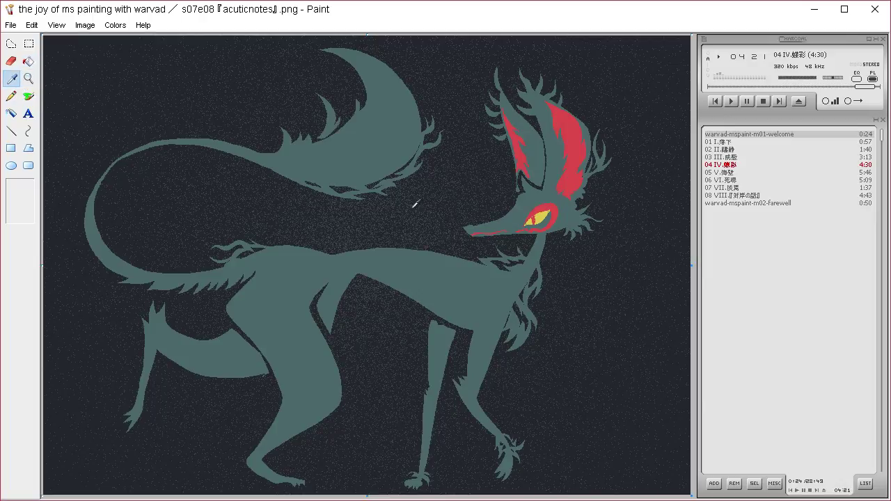
left_click(542, 212)
left_click(11, 96)
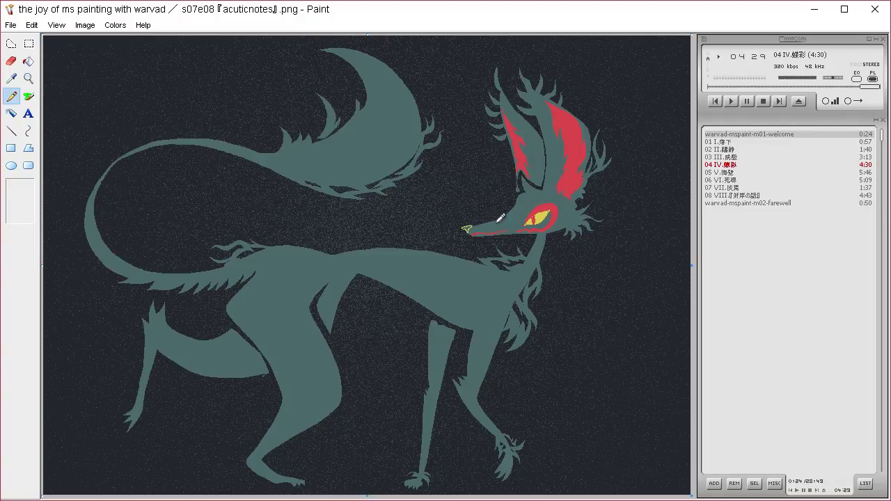
left_click(27, 61)
left_click(465, 228)
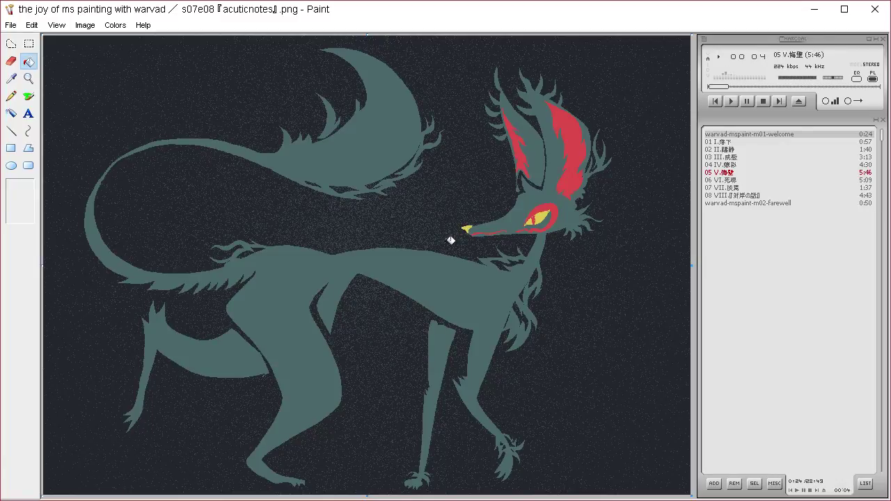
Sample the eye ring's red, draw flame-shaped borders across the tail's thick end and the haunch, and fill the tail and rump between them red
left_click(11, 78)
left_click(548, 205)
left_click(11, 98)
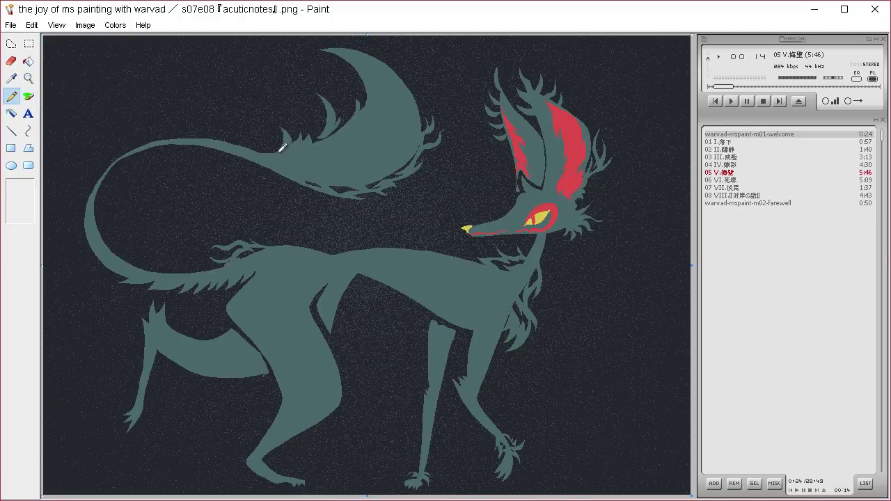
mouse_move(289, 142)
left_mouse_down()
mouse_move(337, 136)
mouse_move(324, 168)
mouse_move(374, 153)
mouse_move(364, 171)
mouse_move(376, 172)
mouse_move(364, 175)
mouse_move(390, 161)
left_mouse_up()
left_click_drag(411, 149, 422, 122)
mouse_move(249, 279)
left_mouse_down()
mouse_move(240, 318)
mouse_move(242, 302)
mouse_move(260, 314)
mouse_move(286, 358)
mouse_move(290, 343)
mouse_move(271, 333)
mouse_move(267, 305)
mouse_move(290, 315)
mouse_move(277, 327)
mouse_move(292, 327)
mouse_move(290, 291)
mouse_move(308, 329)
mouse_move(297, 270)
mouse_move(292, 288)
mouse_move(288, 276)
mouse_move(296, 263)
mouse_move(333, 276)
mouse_move(372, 258)
left_mouse_up()
left_click(29, 61)
left_click(334, 172)
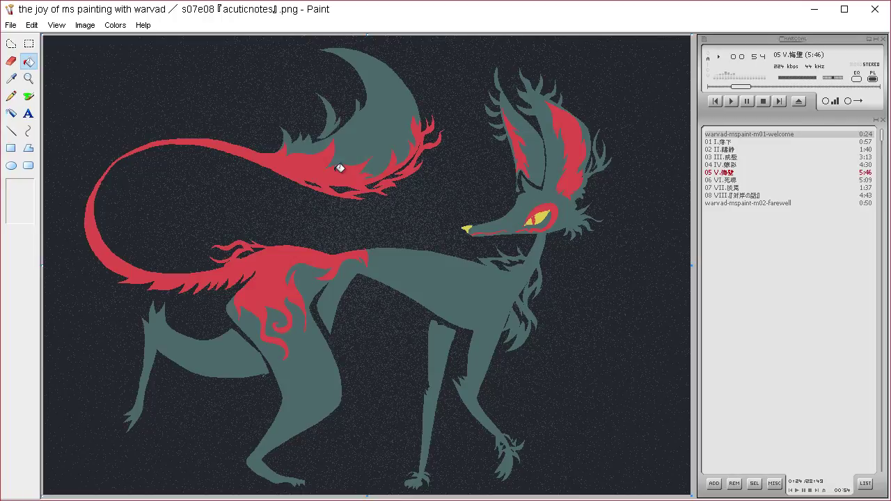
Draw jagged flame borders across the middle of both front legs and fill the lower legs and paws red
left_click(11, 97)
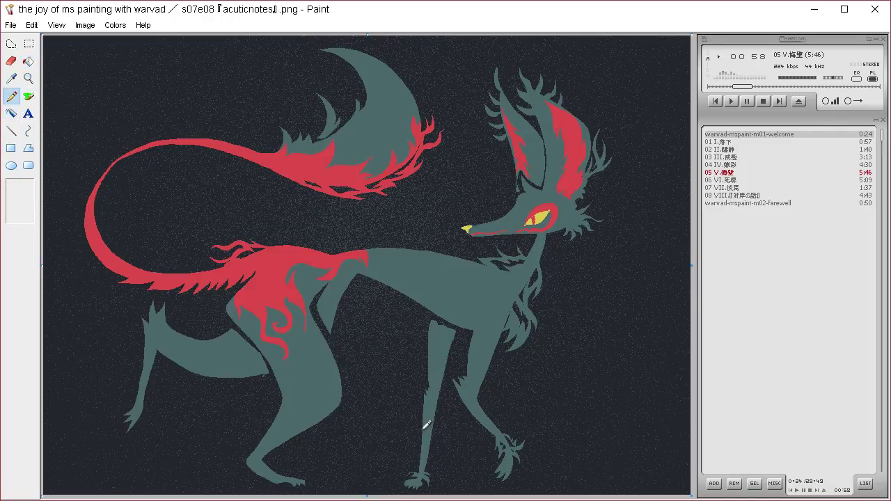
left_click_drag(425, 420, 425, 413)
left_click_drag(428, 415, 435, 359)
mouse_move(472, 372)
left_mouse_down()
mouse_move(469, 385)
mouse_move(481, 372)
mouse_move(479, 350)
mouse_move(484, 372)
left_mouse_up()
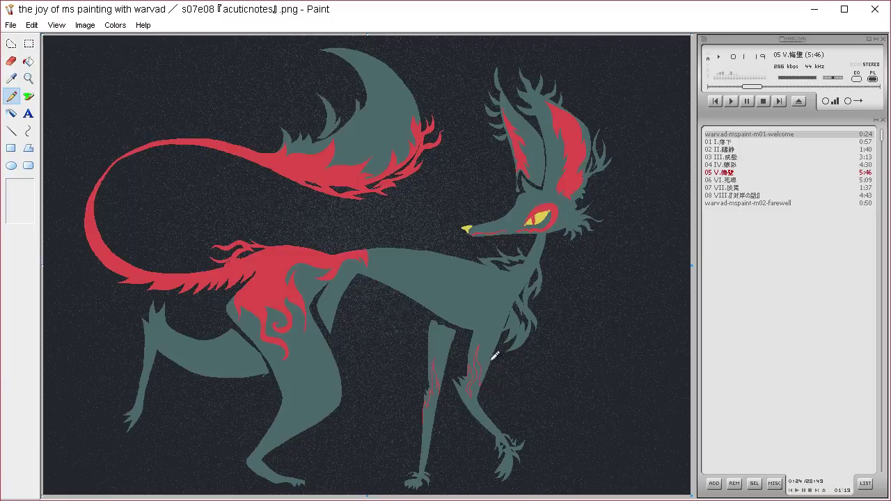
left_click(29, 60)
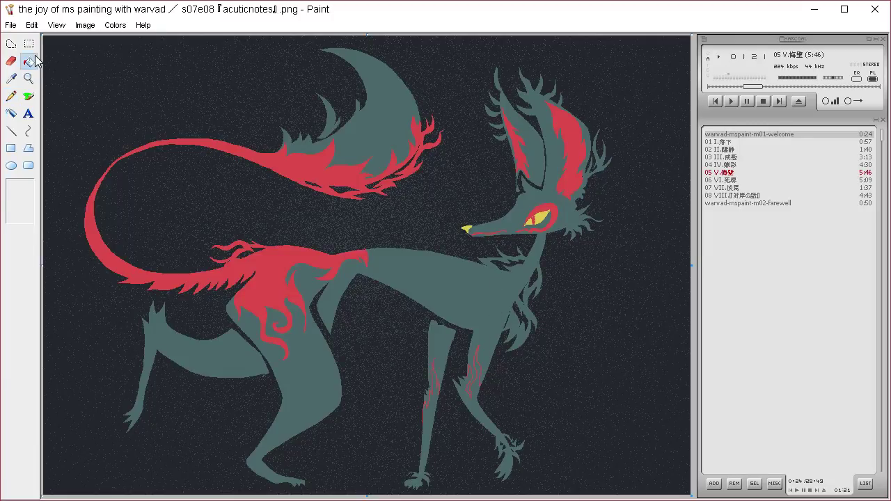
left_click(433, 413)
left_click(475, 403)
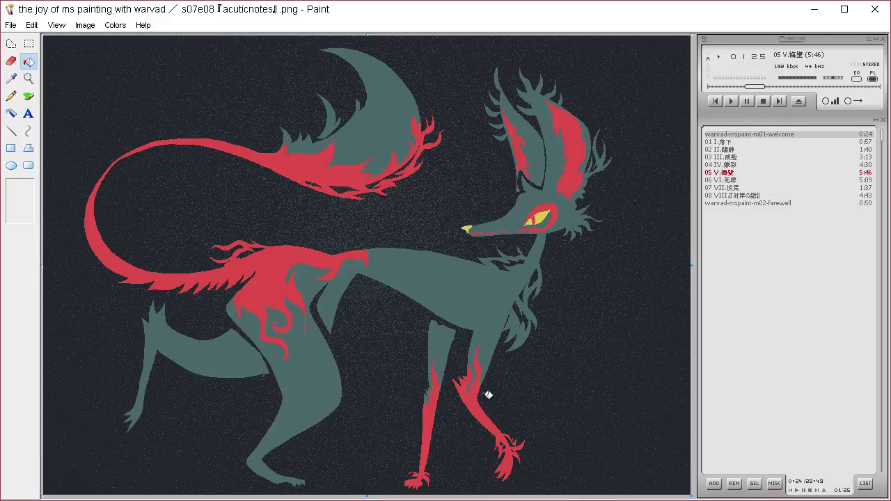
Draw flame-shaped borders along the lower chest and the base of the neck, and fill the chest underside, neck and mane red
left_click(17, 93)
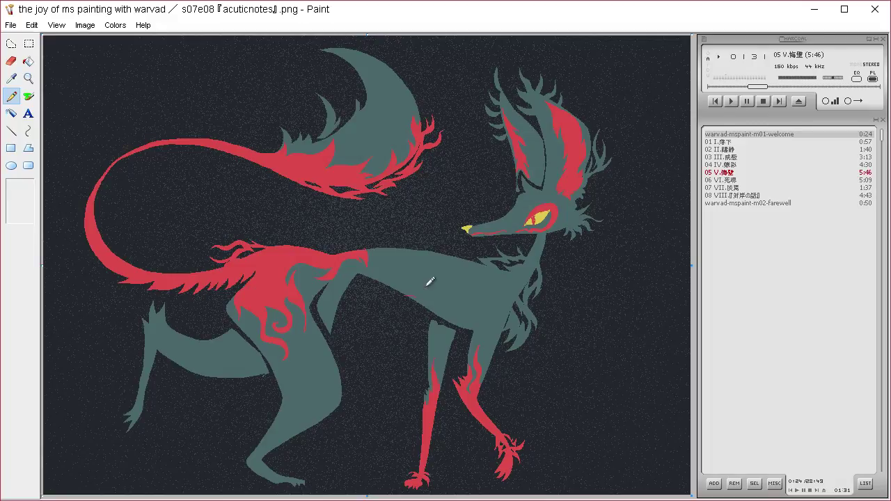
left_click_drag(418, 299, 489, 294)
left_click_drag(516, 303, 515, 272)
left_click(29, 61)
left_click(533, 264)
key("ctrl+z")
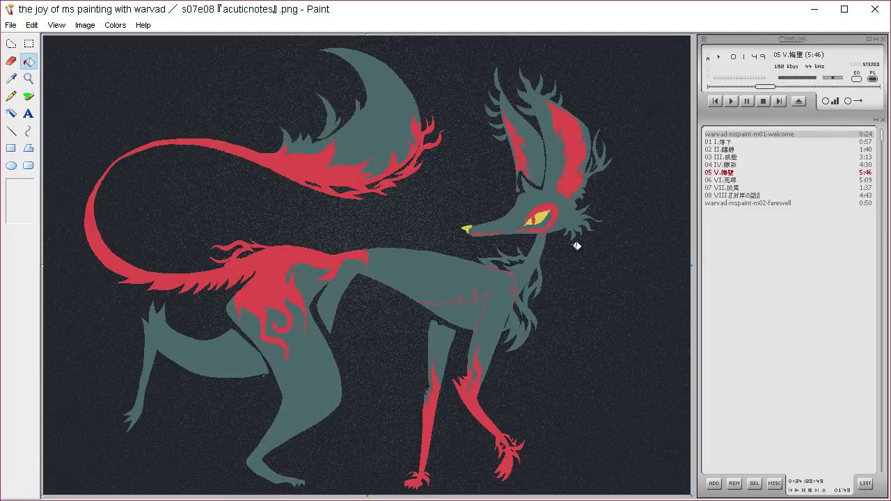
left_click(11, 96)
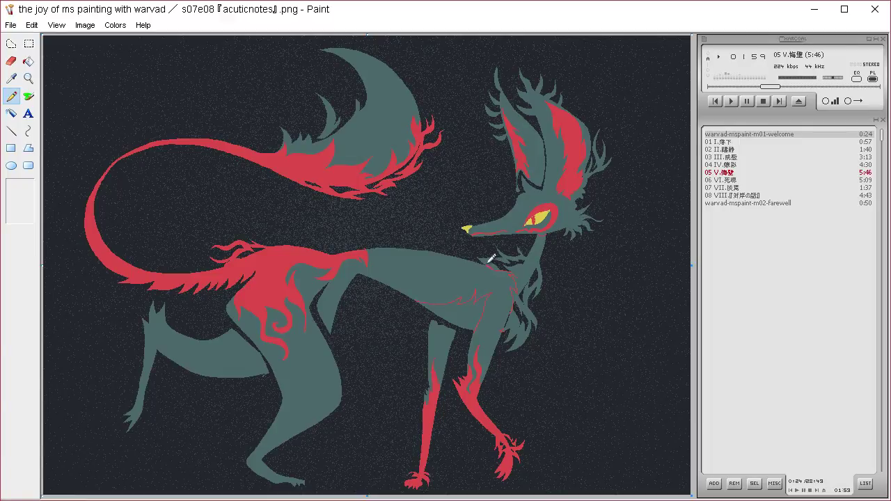
left_click(28, 60)
left_click(530, 268)
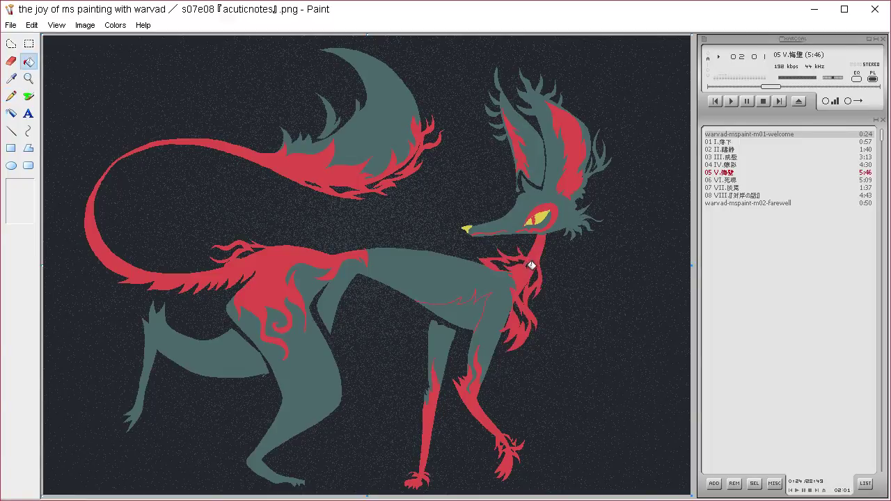
left_click(465, 306)
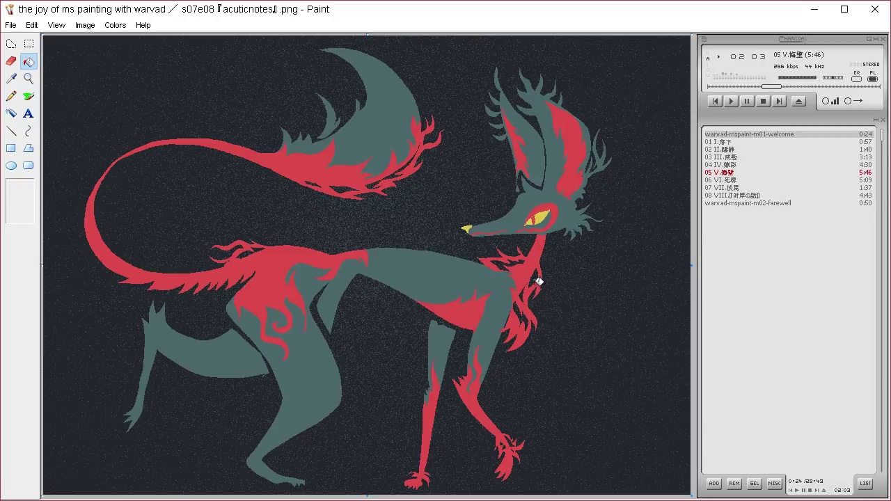
Draw flame-shaped licks across the inside of the tail's bushy end and fill them red
left_click(11, 96)
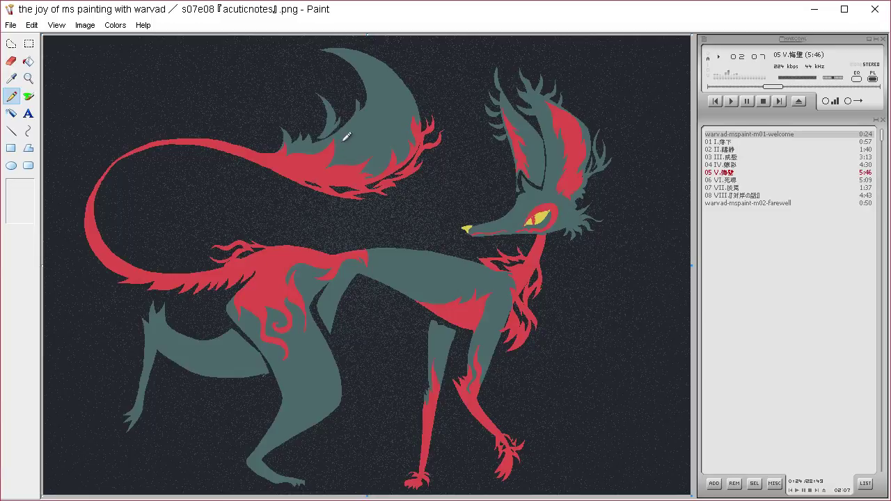
mouse_move(342, 149)
left_mouse_down()
mouse_move(375, 117)
mouse_move(363, 149)
mouse_move(375, 146)
mouse_move(349, 157)
mouse_move(365, 152)
mouse_move(373, 165)
mouse_move(383, 131)
mouse_move(378, 168)
mouse_move(400, 144)
mouse_move(389, 149)
mouse_move(392, 107)
mouse_move(389, 146)
mouse_move(406, 139)
mouse_move(401, 147)
mouse_move(405, 117)
mouse_move(402, 153)
mouse_move(407, 106)
left_mouse_up()
left_click(28, 62)
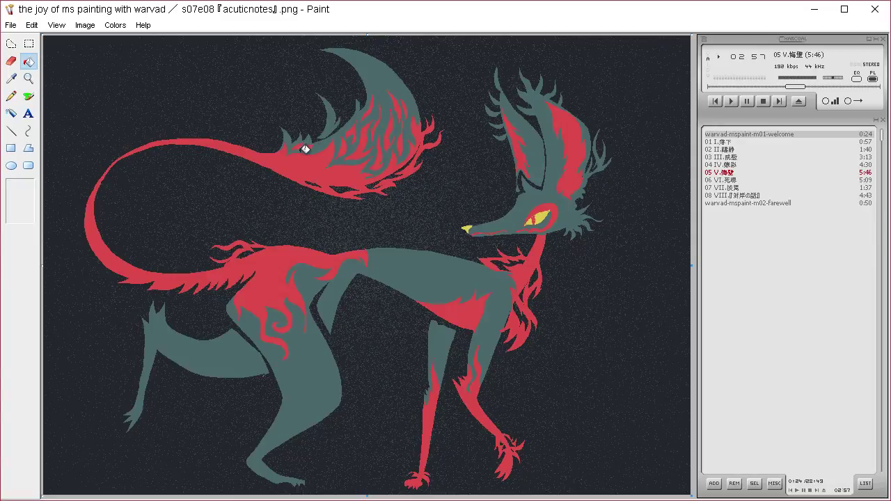
Draw swirling flames and small spots down the near hind thigh and fill them red
left_click(11, 96)
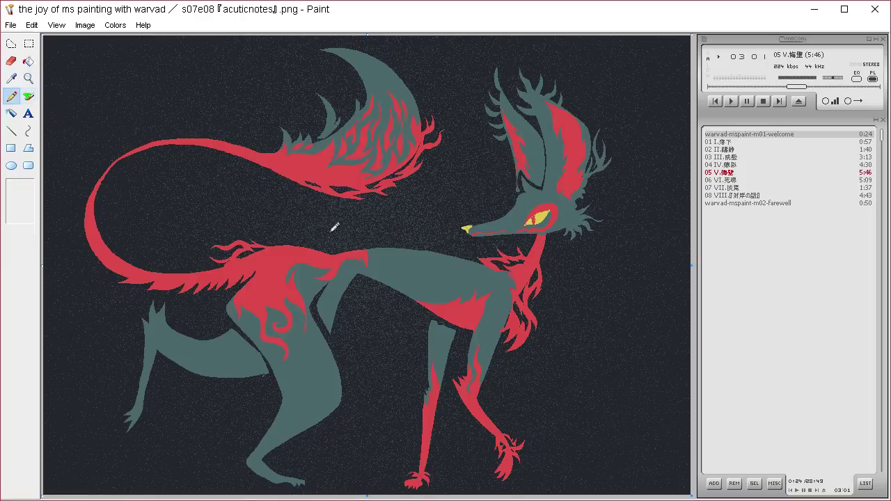
mouse_move(296, 335)
left_mouse_down()
mouse_move(310, 359)
mouse_move(303, 374)
mouse_move(301, 359)
mouse_move(295, 367)
mouse_move(302, 376)
mouse_move(314, 367)
mouse_move(300, 330)
mouse_move(305, 310)
mouse_move(322, 312)
mouse_move(316, 308)
mouse_move(318, 346)
mouse_move(327, 340)
mouse_move(315, 317)
left_mouse_up()
left_click(28, 61)
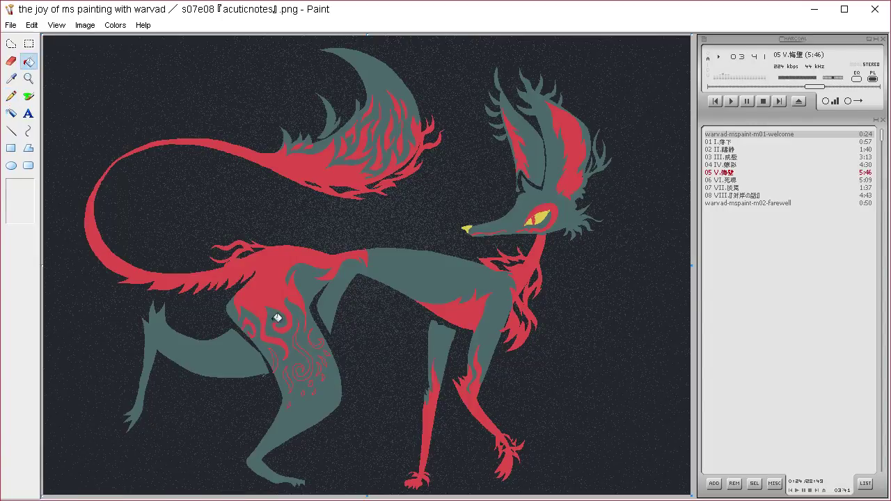
left_click(314, 367)
left_click(323, 344)
Trail small red spots below the near thigh pattern, and draw matching swirls and spots on the far hind leg, filled red
left_click(11, 96)
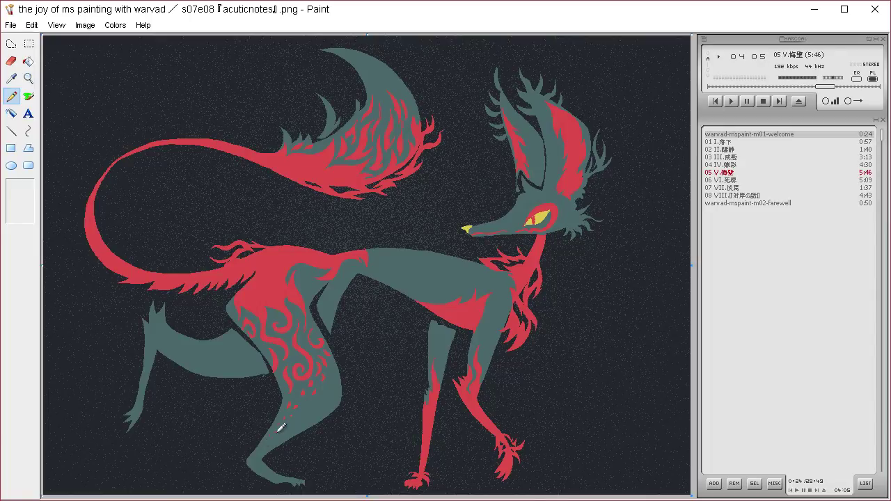
mouse_move(236, 325)
left_mouse_down()
mouse_move(222, 343)
mouse_move(233, 336)
left_mouse_up()
mouse_move(243, 360)
left_mouse_down()
mouse_move(221, 357)
mouse_move(243, 367)
left_mouse_up()
mouse_move(261, 348)
left_mouse_down()
mouse_move(250, 370)
mouse_move(239, 342)
mouse_move(229, 348)
mouse_move(245, 335)
mouse_move(215, 343)
mouse_move(227, 345)
left_mouse_up()
left_click(28, 61)
left_click(237, 369)
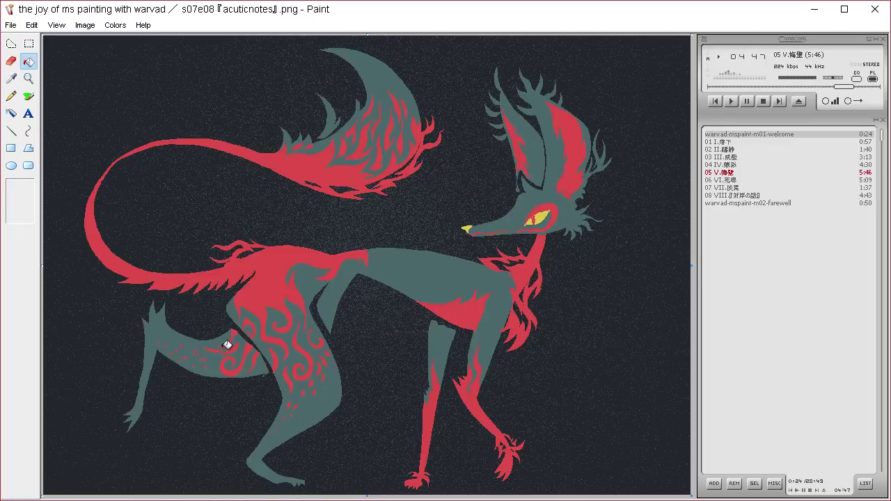
Add small flame-shaped marks around the eye and along the snout, filled red
left_click(11, 96)
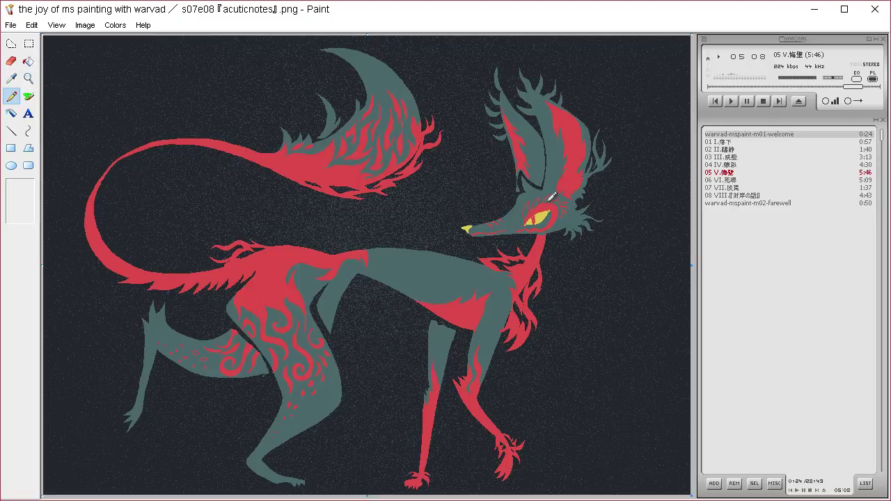
left_click(28, 61)
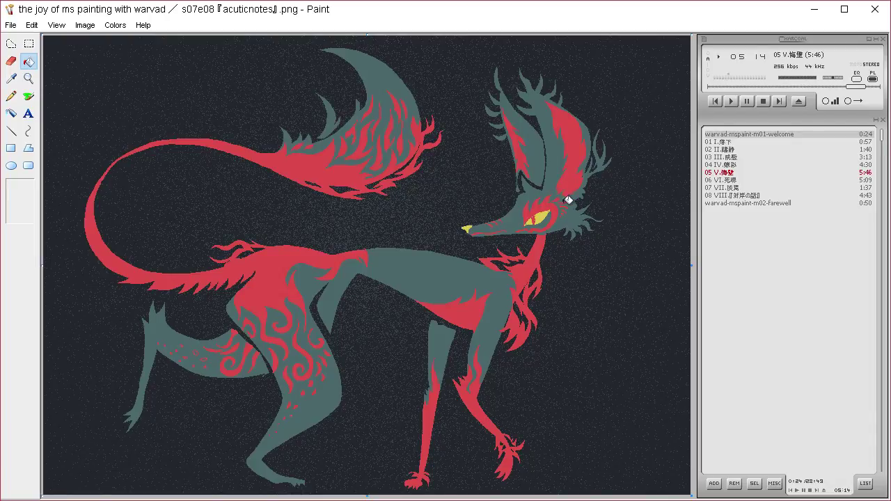
Draw flame-shaped licks across the shoulder above the chest marking and rows of small spots on the ears, and fill them red
left_click(12, 97)
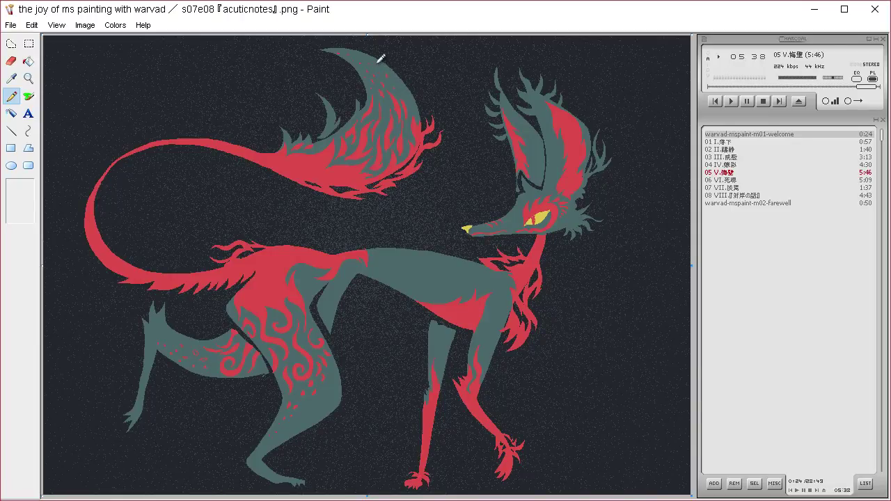
mouse_move(411, 292)
left_mouse_down()
mouse_move(440, 275)
mouse_move(437, 263)
mouse_move(443, 287)
mouse_move(431, 298)
mouse_move(461, 261)
mouse_move(456, 286)
mouse_move(470, 268)
mouse_move(427, 294)
left_mouse_up()
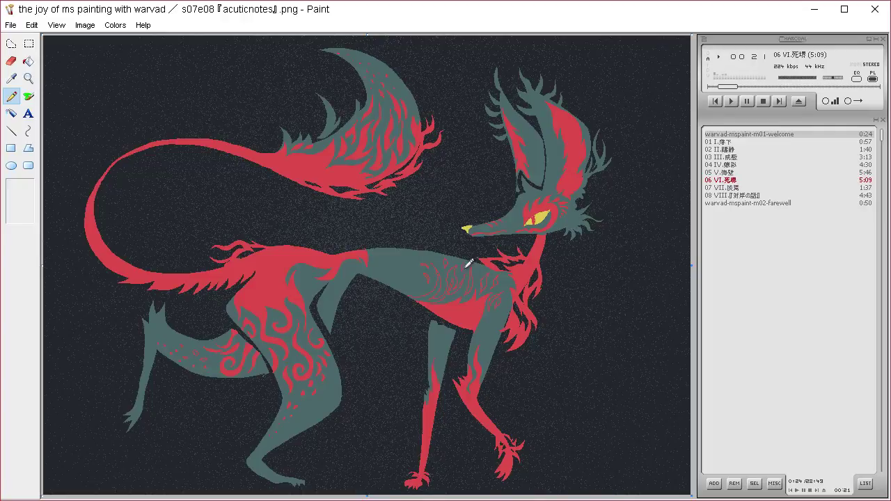
left_click(28, 61)
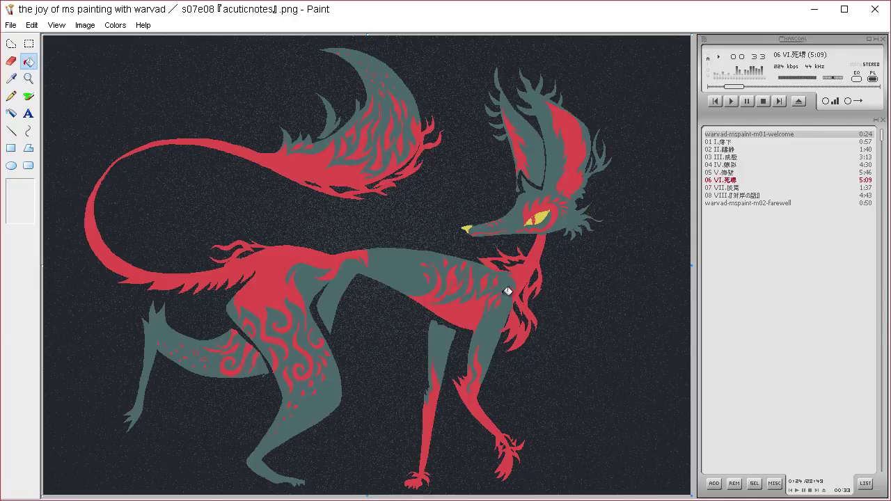
left_click(16, 97)
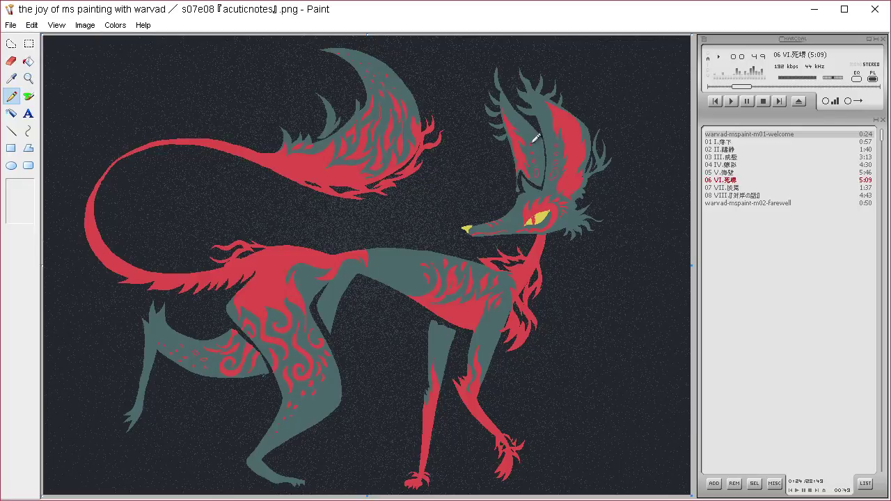
left_click(28, 61)
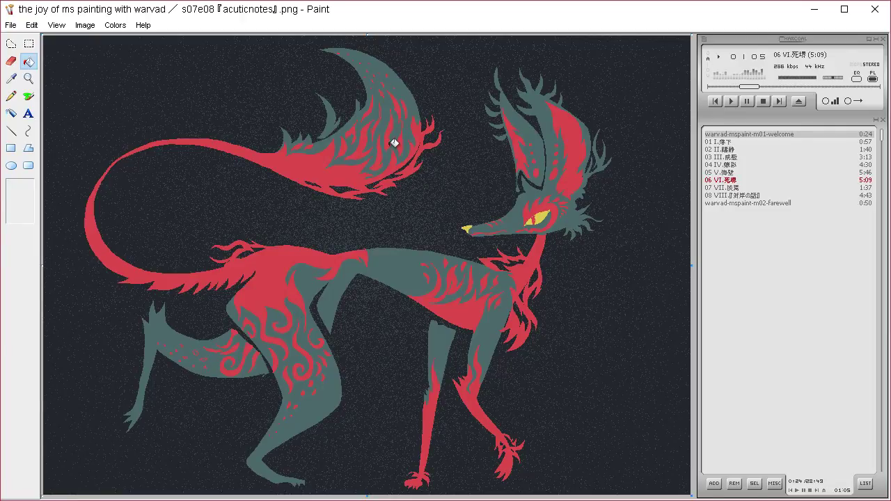
Sample the tail's red and copy the whole canvas
left_click(11, 78)
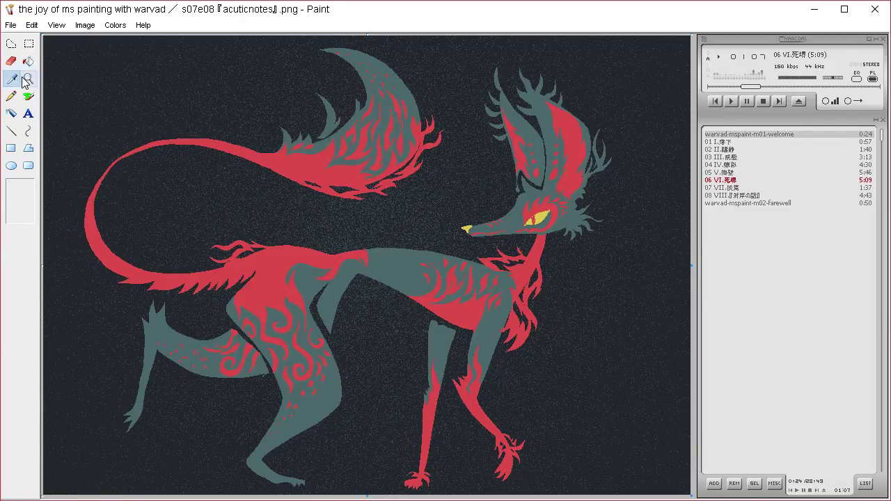
left_click(311, 160)
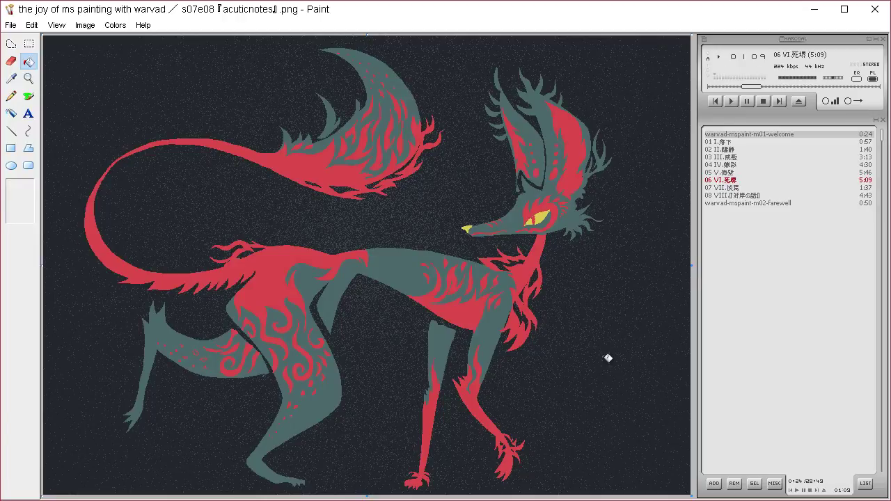
key("ctrl+a")
left_click(115, 25)
left_click(118, 42)
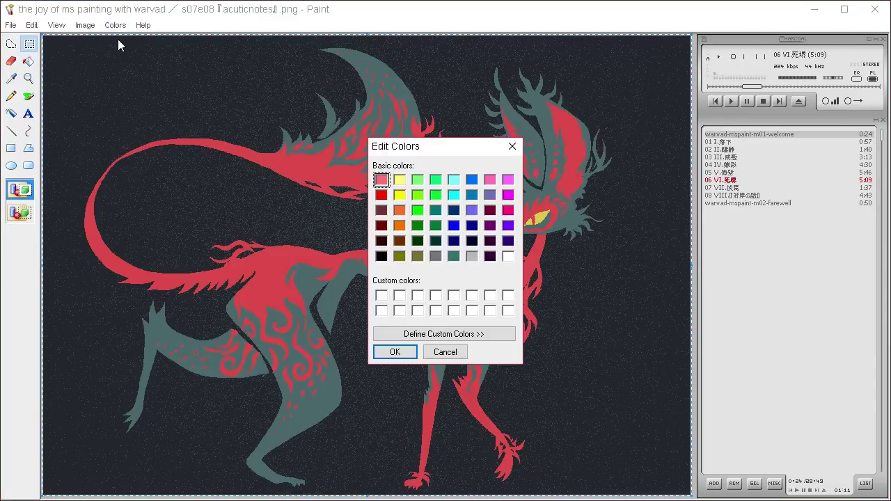
left_click(452, 349)
Sample the tail's red again and edit it into an orange with hue 10, saturation 172 and luminosity 149
left_click(11, 78)
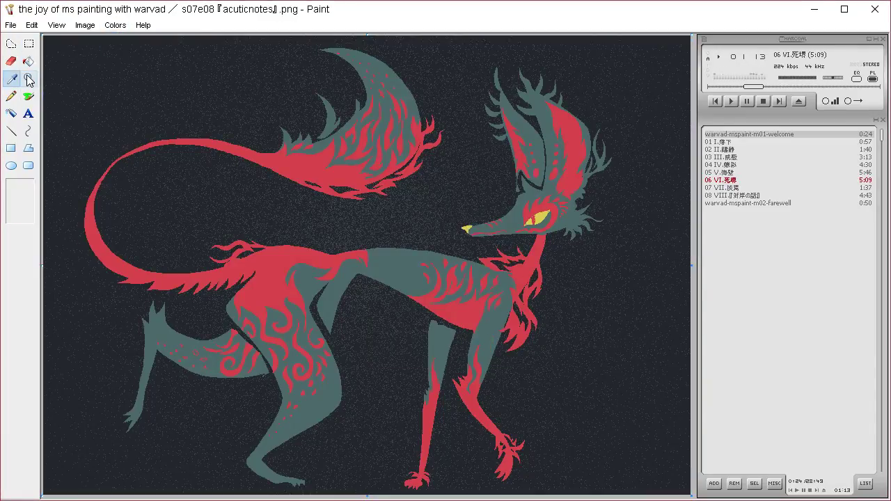
left_click(323, 156)
left_click(115, 25)
left_click(124, 39)
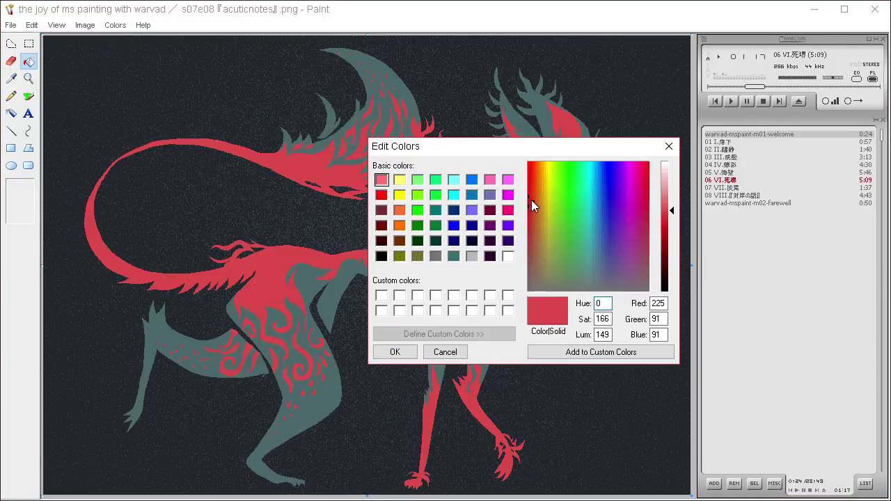
left_click_drag(532, 200, 534, 199)
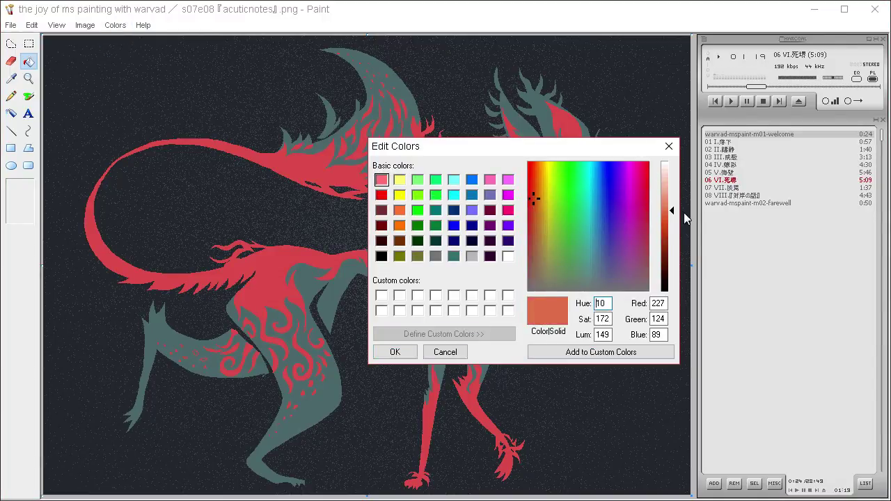
left_click(412, 352)
Airbrush orange specks across the canvas, and paste the copied picture over them transparently so only the red areas keep the specks
left_click(12, 112)
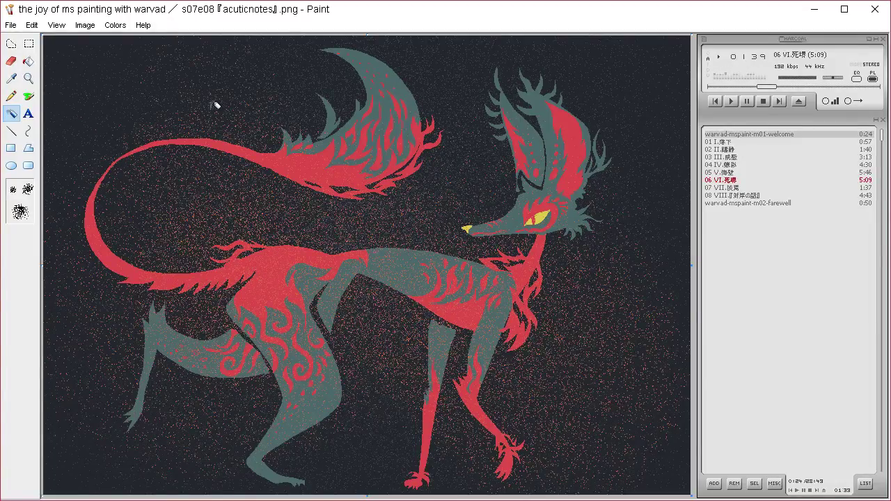
mouse_move(216, 104)
left_mouse_down()
mouse_move(111, 92)
mouse_move(353, 116)
mouse_move(457, 68)
mouse_move(568, 58)
mouse_move(618, 65)
mouse_move(584, 90)
mouse_move(620, 91)
mouse_move(619, 193)
left_mouse_up()
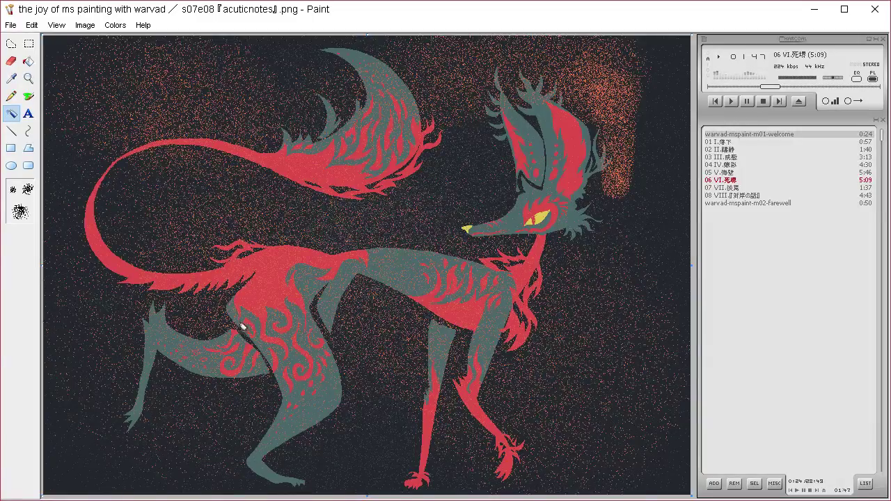
key("ctrl+v")
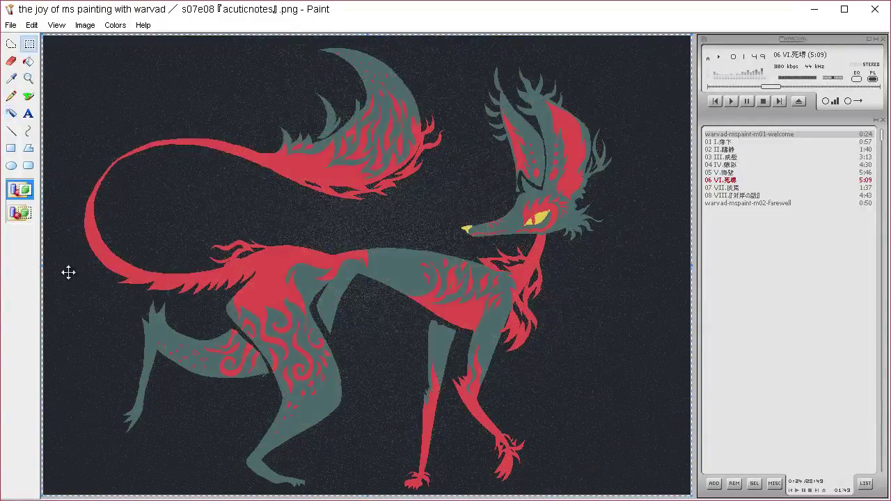
left_click(19, 213)
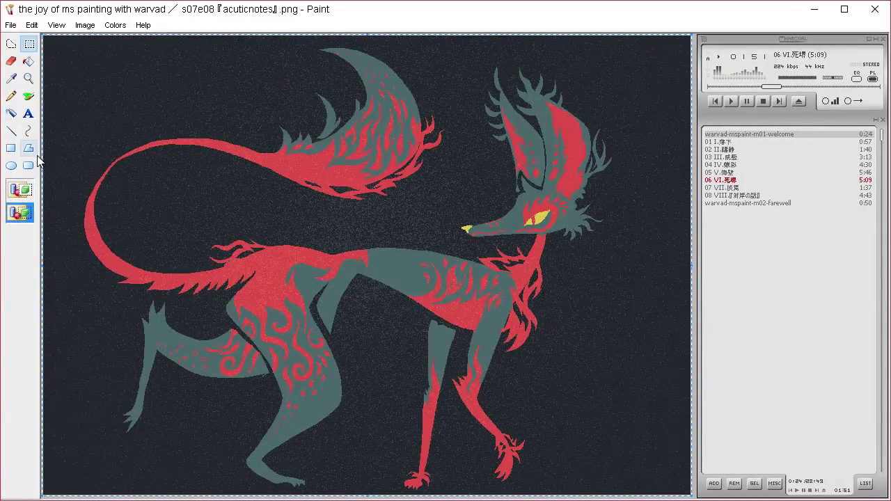
left_click(29, 78)
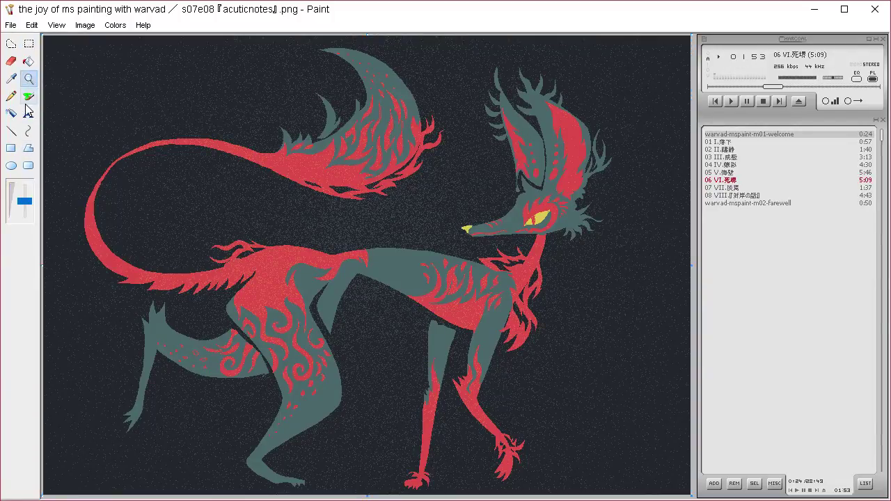
Airbrush dense orange over the tail, front paws, chest, mane and ears, and paste the copied picture back transparently to mask the overspray
left_click(16, 117)
mouse_move(357, 192)
left_mouse_down()
mouse_move(325, 186)
mouse_move(368, 175)
mouse_move(321, 166)
mouse_move(448, 139)
mouse_move(397, 149)
mouse_move(364, 72)
mouse_move(397, 89)
mouse_move(318, 145)
mouse_move(224, 177)
mouse_move(147, 155)
mouse_move(284, 142)
mouse_move(86, 151)
mouse_move(80, 271)
mouse_move(113, 220)
mouse_move(133, 249)
mouse_move(277, 324)
mouse_move(290, 296)
mouse_move(149, 189)
mouse_move(144, 132)
mouse_move(370, 168)
mouse_move(370, 153)
mouse_move(411, 139)
mouse_move(418, 175)
mouse_move(350, 177)
mouse_move(369, 141)
mouse_move(383, 153)
left_mouse_up()
mouse_move(528, 453)
left_mouse_down()
mouse_move(508, 452)
mouse_move(515, 462)
mouse_move(502, 434)
mouse_move(483, 438)
mouse_move(481, 453)
left_mouse_up()
mouse_move(404, 477)
left_mouse_down()
mouse_move(428, 459)
mouse_move(440, 408)
mouse_move(438, 461)
left_mouse_up()
mouse_move(541, 250)
left_mouse_down()
mouse_move(558, 233)
mouse_move(536, 255)
mouse_move(527, 326)
mouse_move(505, 364)
mouse_move(535, 316)
mouse_move(456, 322)
mouse_move(487, 324)
mouse_move(445, 306)
mouse_move(552, 317)
mouse_move(536, 264)
left_mouse_up()
mouse_move(589, 162)
left_mouse_down()
mouse_move(567, 172)
mouse_move(575, 117)
left_mouse_up()
left_click_drag(518, 149, 512, 186)
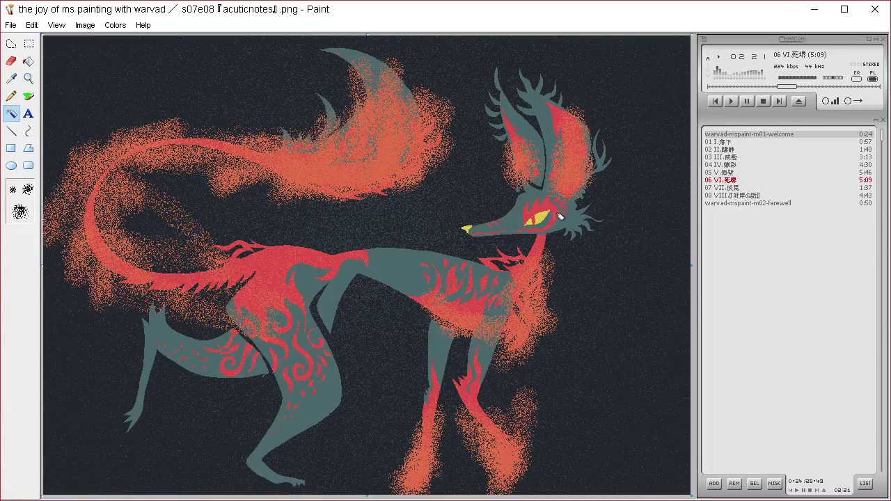
key("ctrl+v")
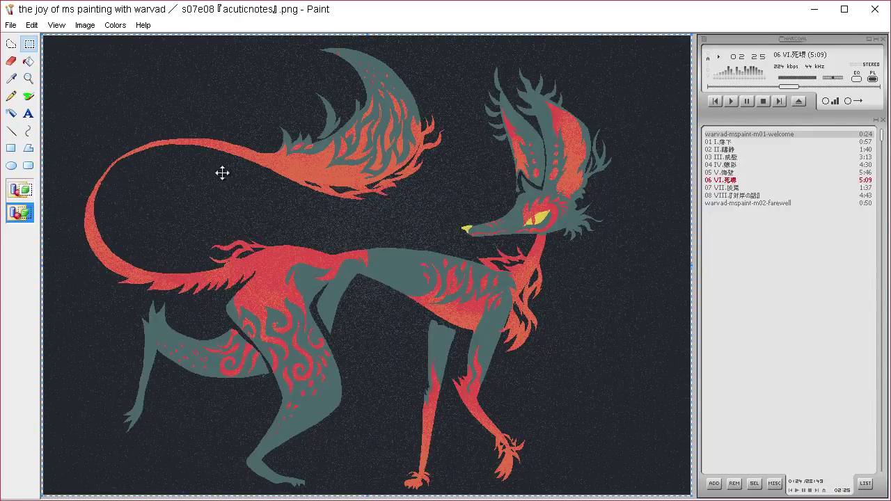
Sample the orange at the base of the tail tuft and copy the whole canvas
left_click(11, 79)
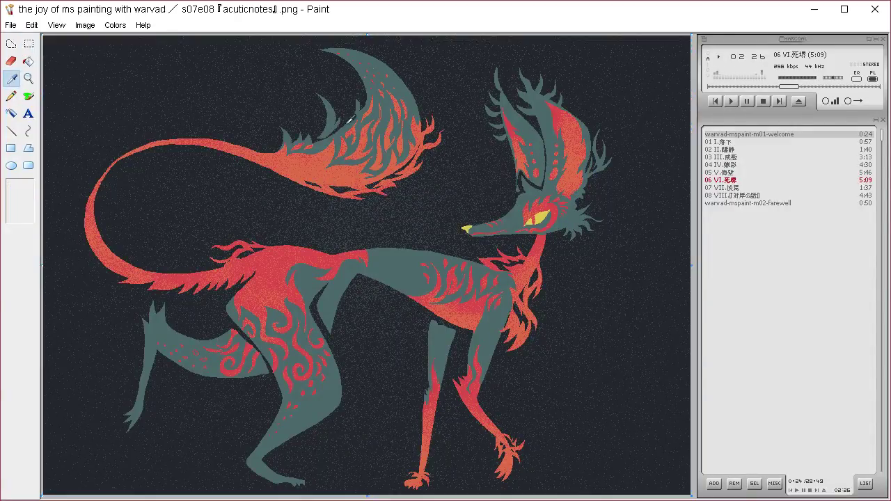
left_click(299, 160)
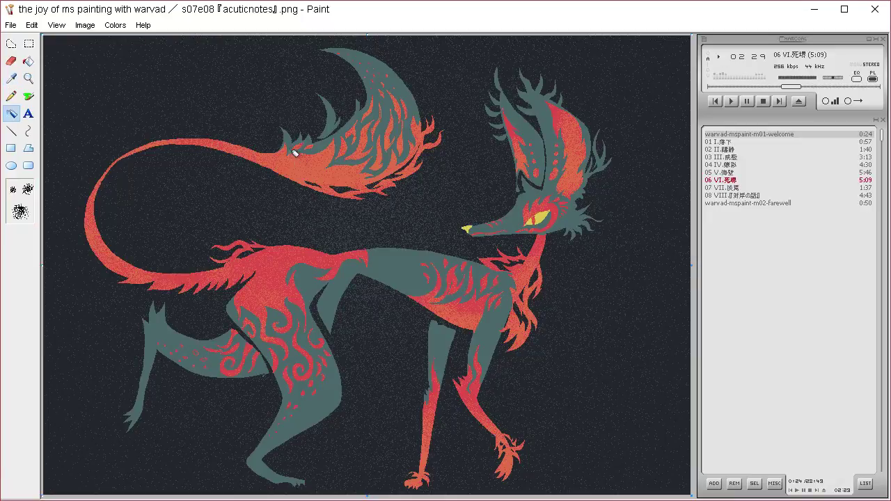
left_click(121, 26)
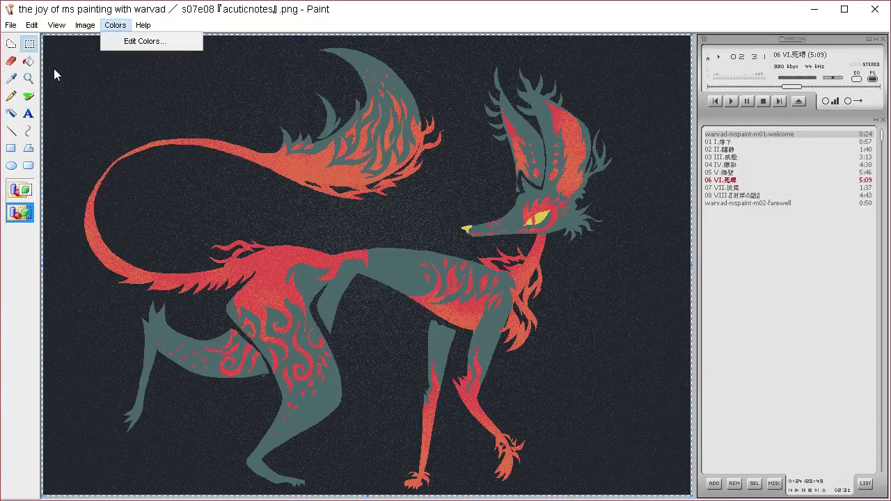
Sample the tail tuft's orange again and edit it into a lighter orange with hue 20, saturation 171 and luminosity 159
left_click(11, 79)
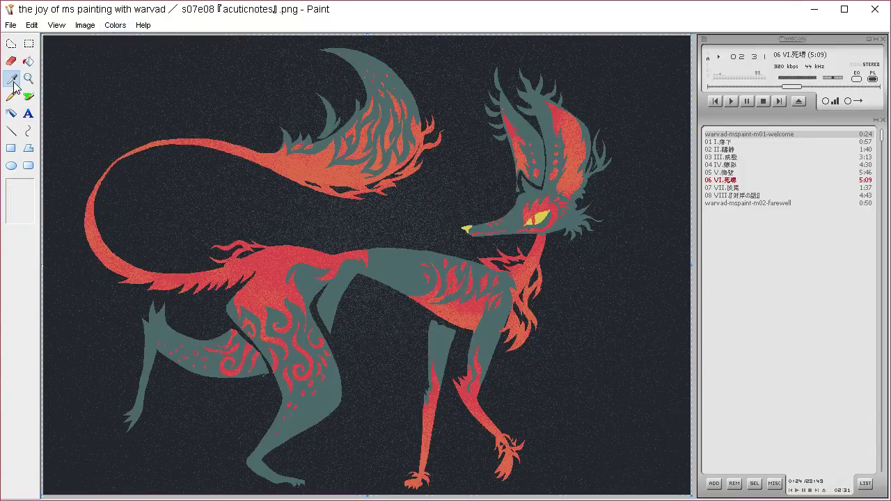
left_click(314, 163)
left_click(115, 25)
left_click(143, 40)
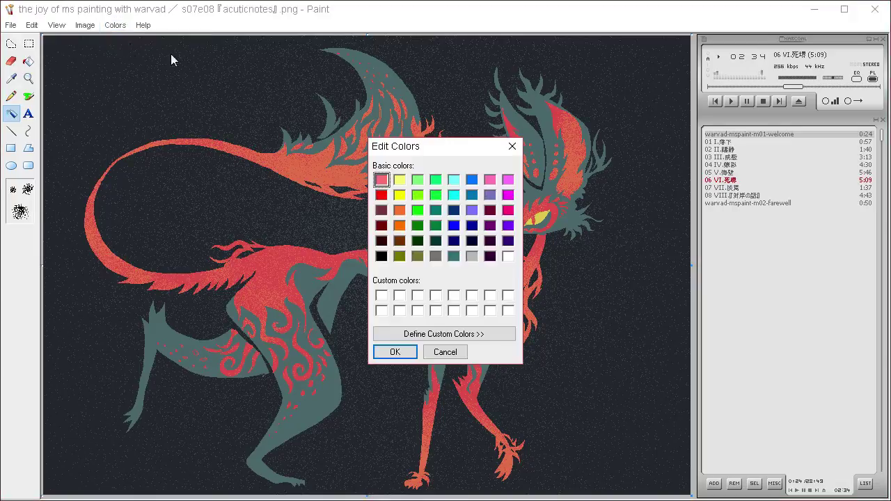
left_click(491, 332)
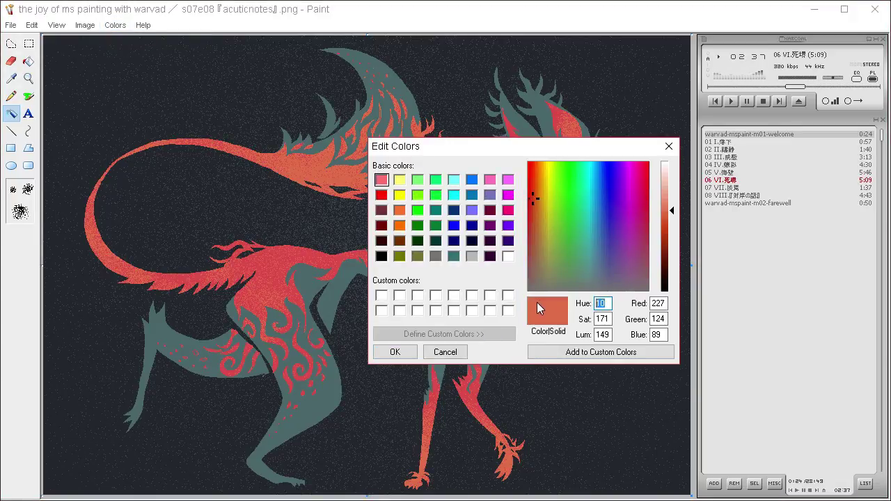
type("20")
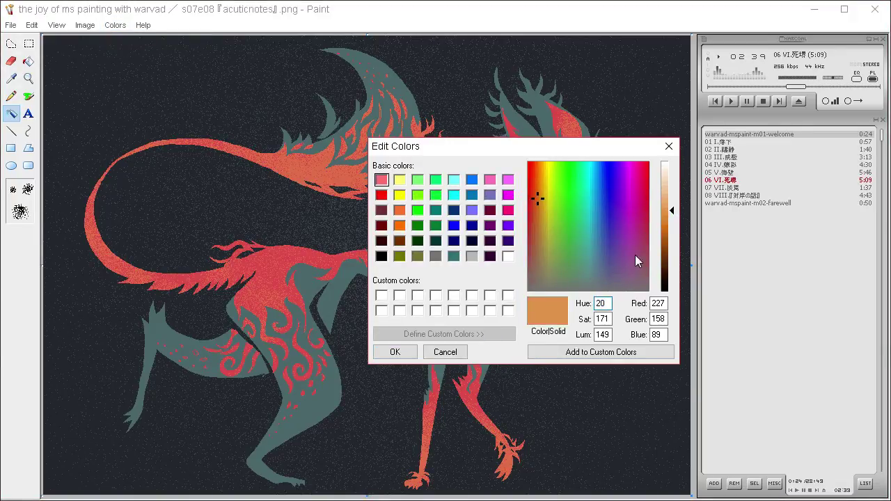
left_click_drag(671, 212, 672, 207)
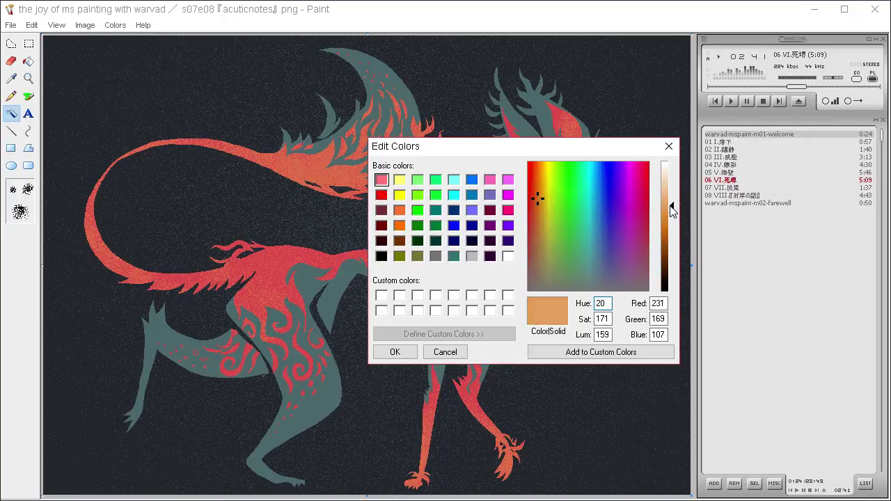
left_click(395, 351)
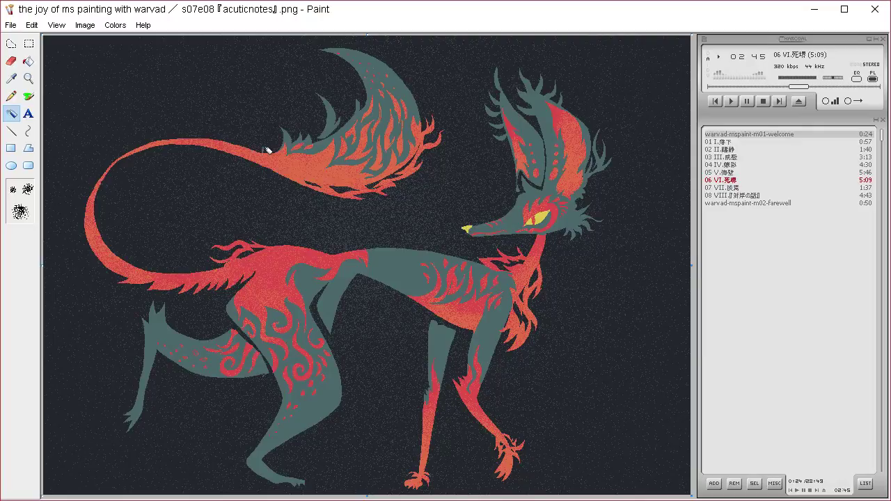
Airbrush light orange over the tail, ears, chest, front paws and rump, and paste the copied picture back transparently to mask the overspray
mouse_move(267, 151)
left_mouse_down()
mouse_move(319, 156)
mouse_move(315, 217)
mouse_move(348, 163)
left_mouse_up()
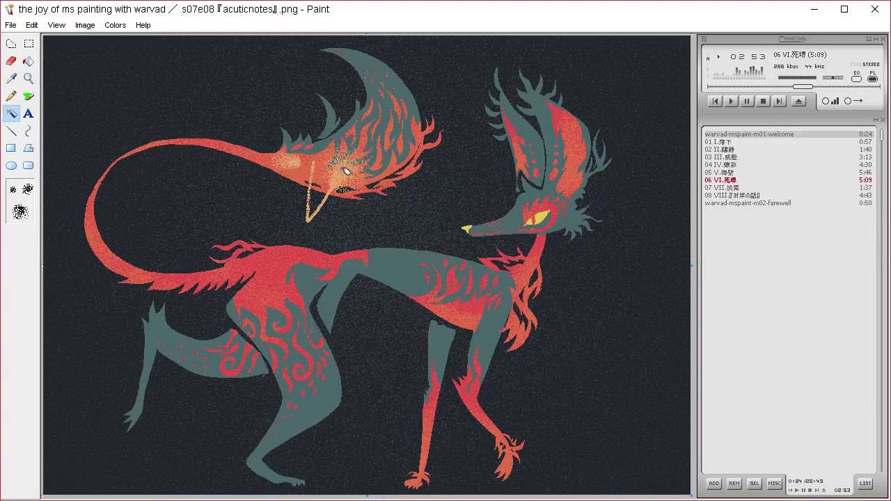
key("ctrl+z")
mouse_move(300, 161)
left_mouse_down()
mouse_move(275, 146)
mouse_move(417, 139)
mouse_move(382, 171)
mouse_move(379, 83)
mouse_move(372, 126)
mouse_move(388, 202)
mouse_move(383, 139)
mouse_move(362, 104)
mouse_move(427, 144)
mouse_move(440, 101)
left_mouse_up()
mouse_move(615, 201)
left_mouse_down()
mouse_move(589, 206)
mouse_move(564, 187)
mouse_move(565, 173)
mouse_move(534, 168)
left_mouse_up()
mouse_move(533, 275)
left_mouse_down()
mouse_move(517, 374)
mouse_move(533, 318)
mouse_move(497, 338)
mouse_move(533, 318)
mouse_move(422, 314)
mouse_move(439, 327)
left_mouse_up()
mouse_move(508, 480)
left_mouse_down()
mouse_move(519, 458)
mouse_move(498, 465)
mouse_move(491, 480)
mouse_move(509, 461)
mouse_move(463, 484)
left_mouse_up()
mouse_move(379, 483)
left_mouse_down()
mouse_move(418, 479)
mouse_move(401, 468)
mouse_move(421, 477)
mouse_move(410, 468)
left_mouse_up()
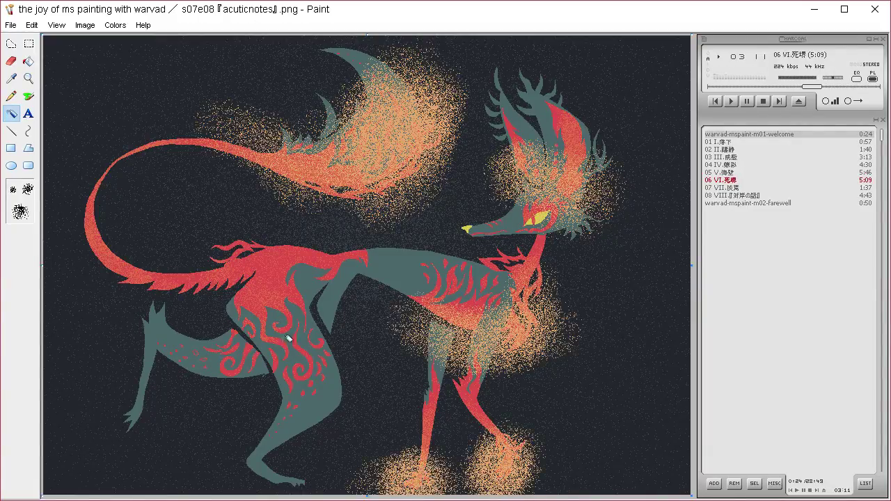
mouse_move(229, 247)
left_mouse_down()
mouse_move(156, 243)
mouse_move(293, 257)
left_mouse_up()
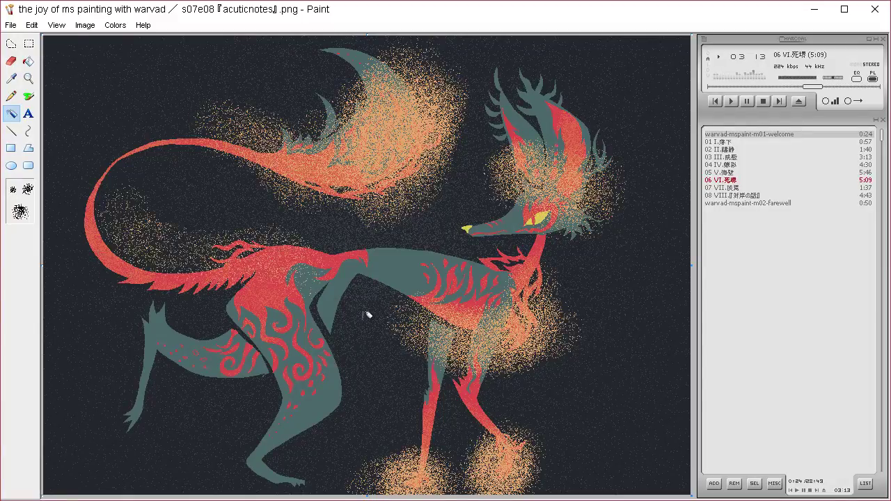
key("ctrl+v")
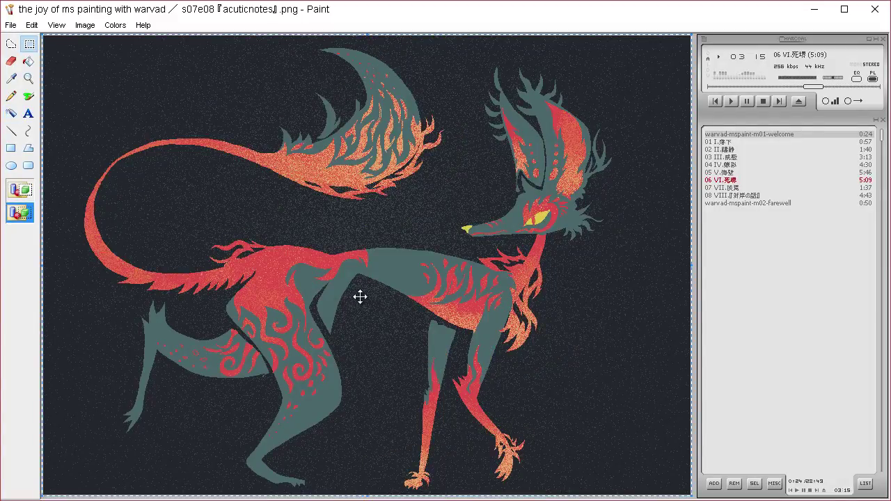
Sample the teal of the creature's back and copy the whole canvas
left_click(10, 81)
left_click(394, 261)
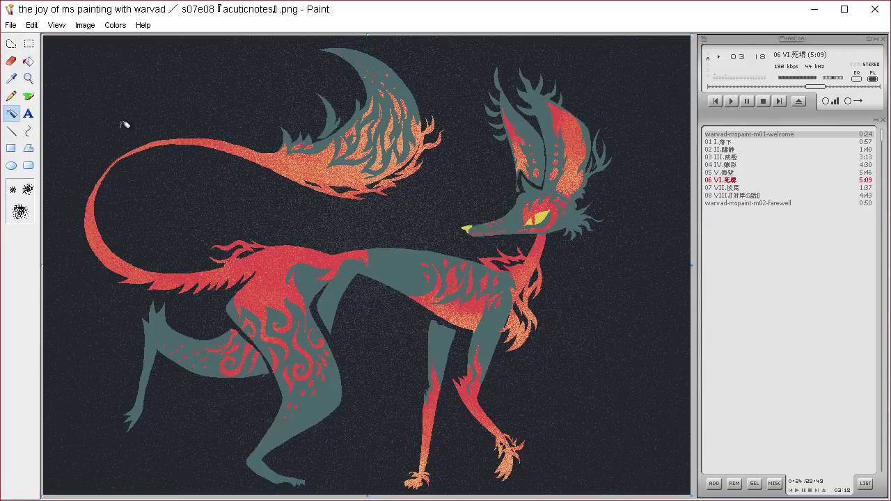
key("ctrl+a")
left_click(27, 62)
left_click(11, 81)
left_click(397, 262)
left_click(10, 81)
left_click(394, 262)
key("ctrl+a")
Edit the sampled teal into a darker teal by lowering its luminosity
left_click(115, 25)
left_click(143, 39)
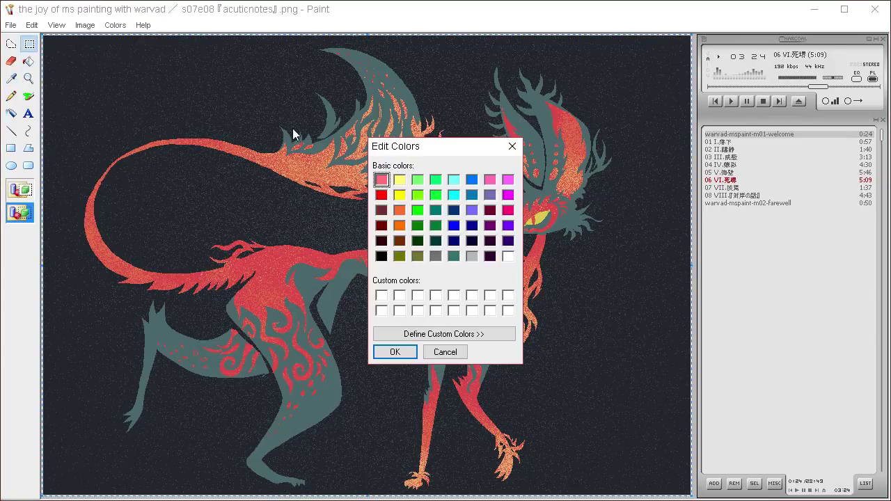
left_click(507, 334)
key("Tab")
key("Tab")
type("8070")
left_click(393, 352)
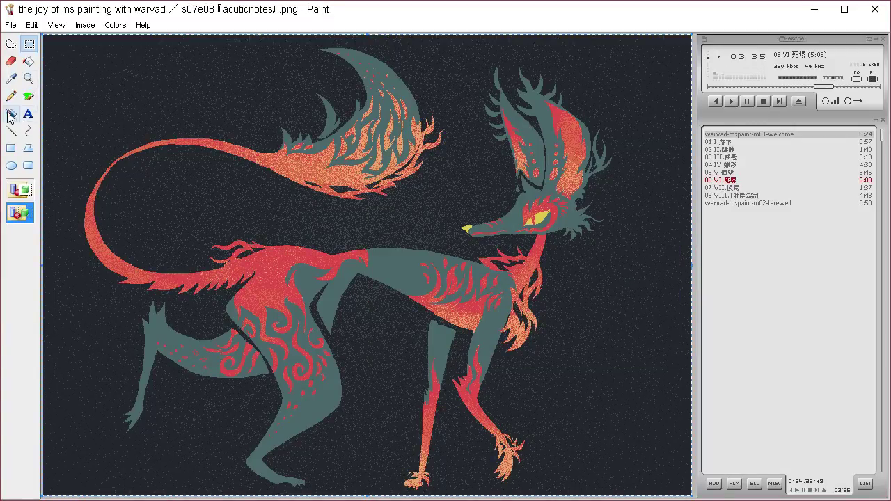
Airbrush dark teal over the hind legs, belly, head, ears and tail, and paste the copied picture back transparently to mask the overspray
left_click(11, 113)
left_click_drag(306, 383, 321, 411)
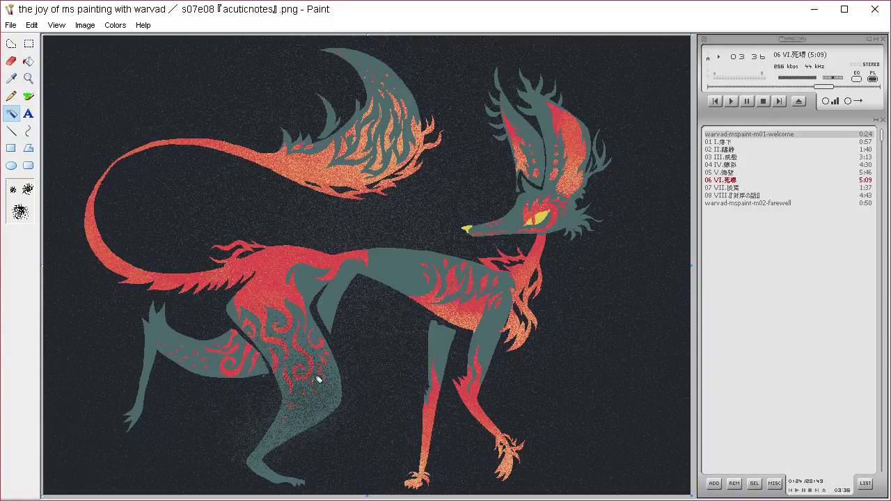
key("ctrl+z")
mouse_move(351, 411)
left_mouse_down()
mouse_move(323, 428)
mouse_move(328, 321)
mouse_move(342, 400)
mouse_move(336, 364)
mouse_move(329, 413)
mouse_move(333, 343)
mouse_move(337, 394)
left_mouse_up()
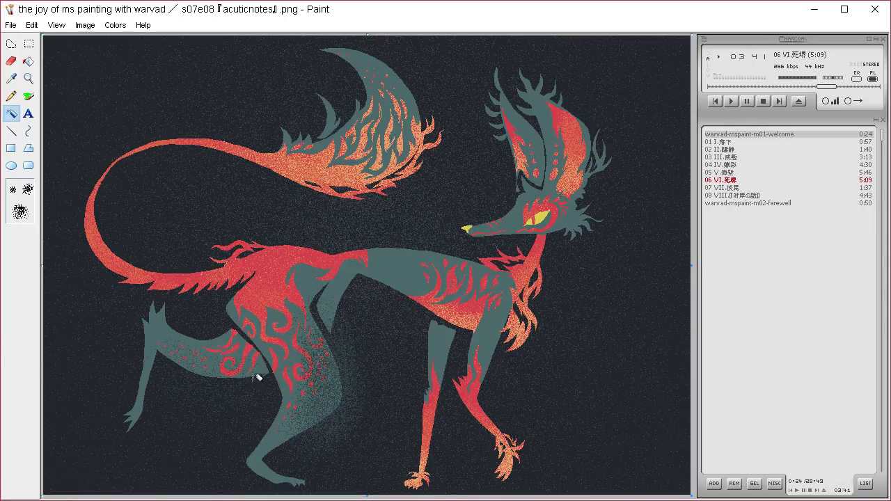
mouse_move(425, 307)
left_mouse_down()
mouse_move(355, 254)
mouse_move(471, 321)
mouse_move(480, 318)
mouse_move(439, 318)
left_mouse_up()
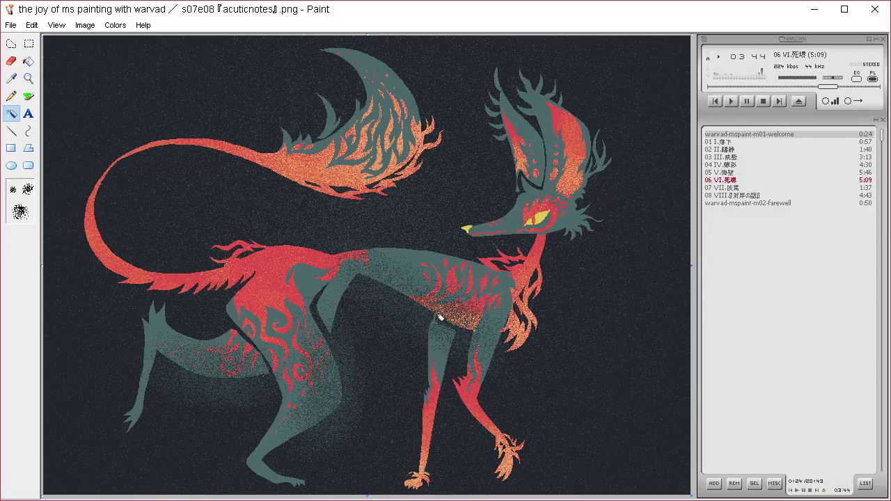
mouse_move(532, 197)
left_mouse_down()
mouse_move(577, 210)
mouse_move(591, 235)
mouse_move(565, 215)
mouse_move(536, 155)
left_mouse_up()
mouse_move(516, 62)
left_mouse_down()
mouse_move(495, 129)
mouse_move(514, 131)
mouse_move(541, 72)
mouse_move(561, 131)
left_mouse_up()
mouse_move(428, 131)
left_mouse_down()
mouse_move(426, 122)
mouse_move(453, 186)
mouse_move(441, 141)
mouse_move(418, 157)
left_mouse_up()
key("ctrl+v")
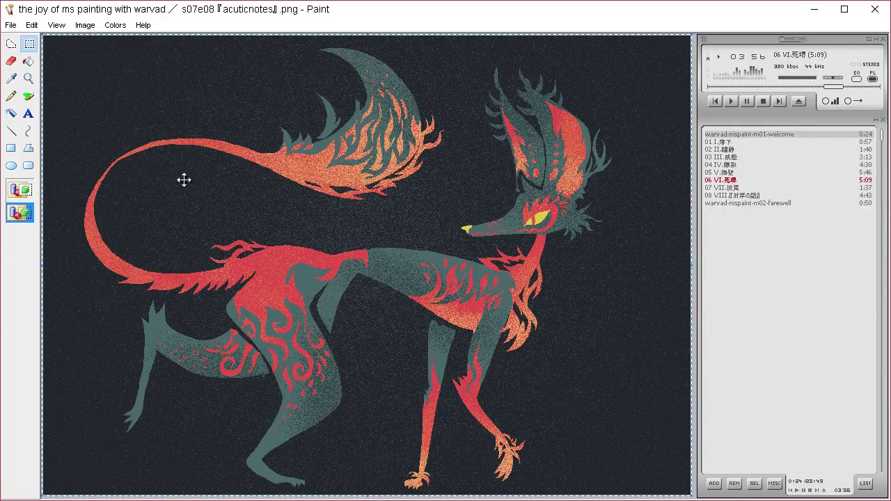
Sample the hind thigh's teal and copy the shaded canvas
left_click(12, 78)
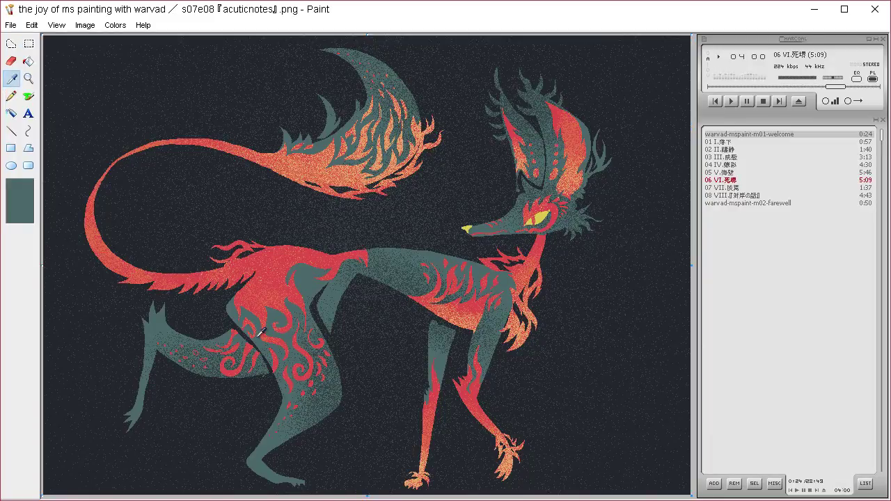
left_click(256, 300)
left_click(113, 27)
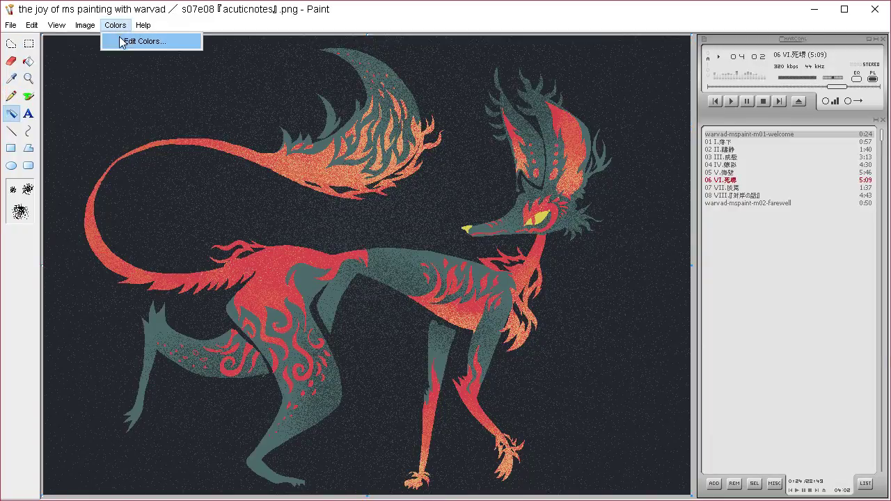
left_click(26, 79)
key("ctrl+a")
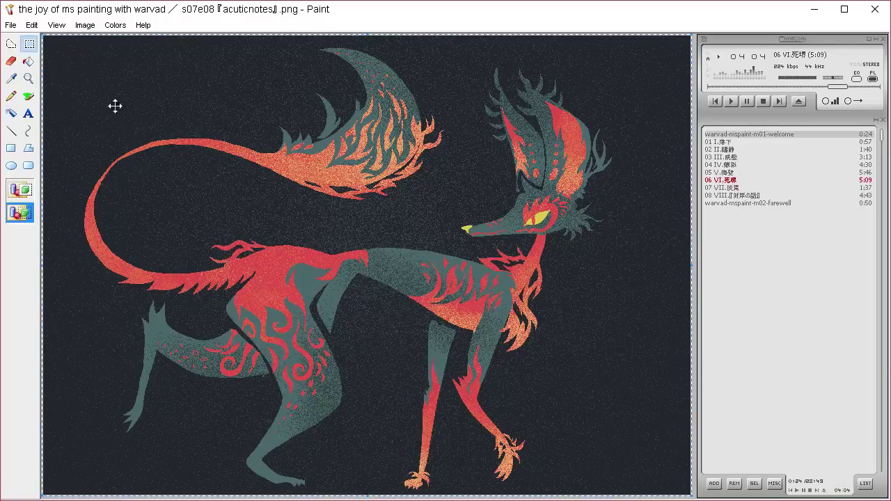
Sample the thigh's teal again and edit it into a darker teal with hue 124, saturation 34 and luminosity 80
left_click(12, 80)
left_click(278, 312)
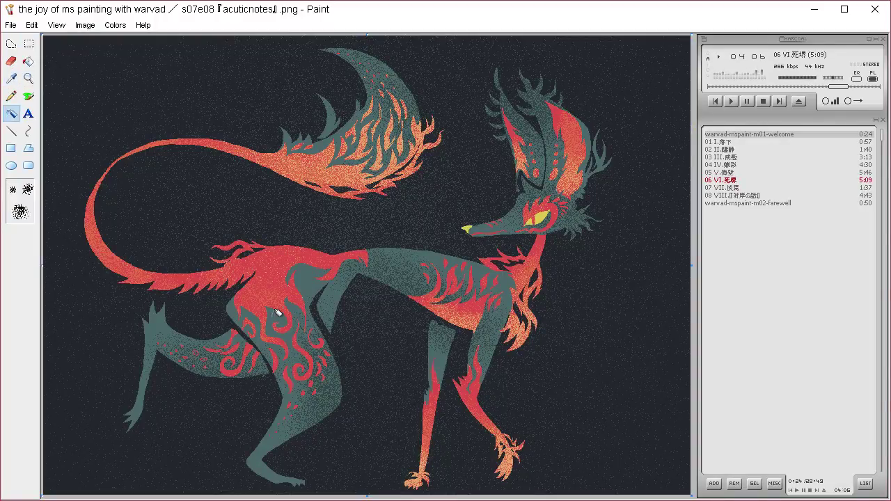
left_click(18, 78)
left_click(279, 322)
left_click(115, 25)
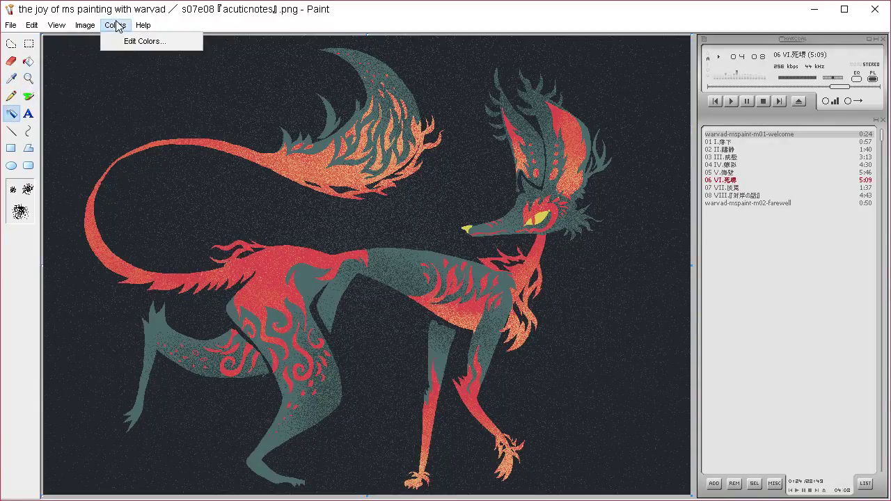
left_click(139, 38)
left_click(461, 332)
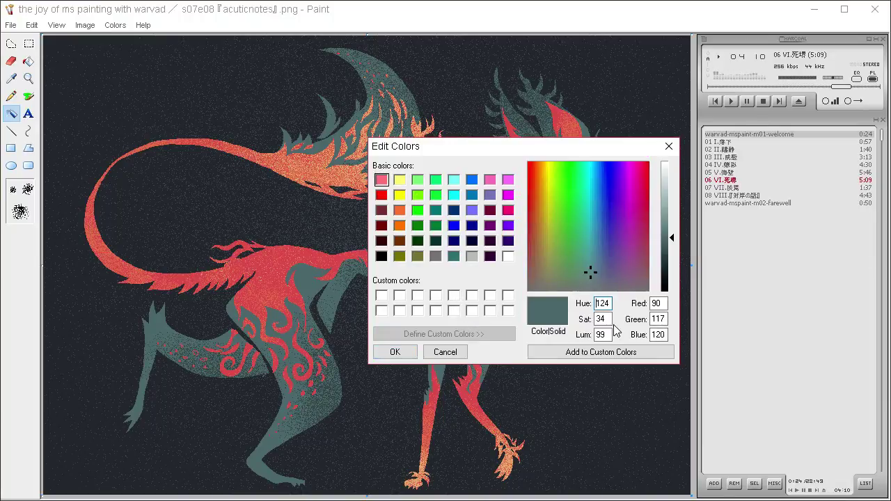
double_click(607, 335)
type("80")
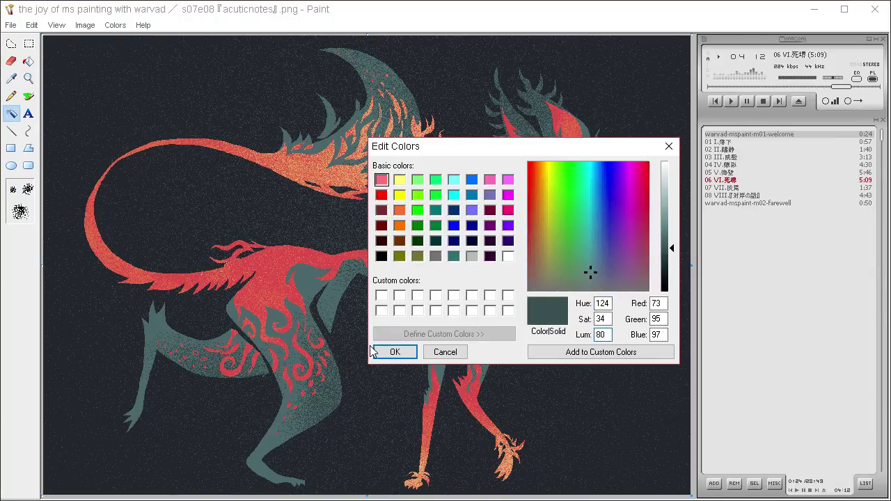
left_click(392, 353)
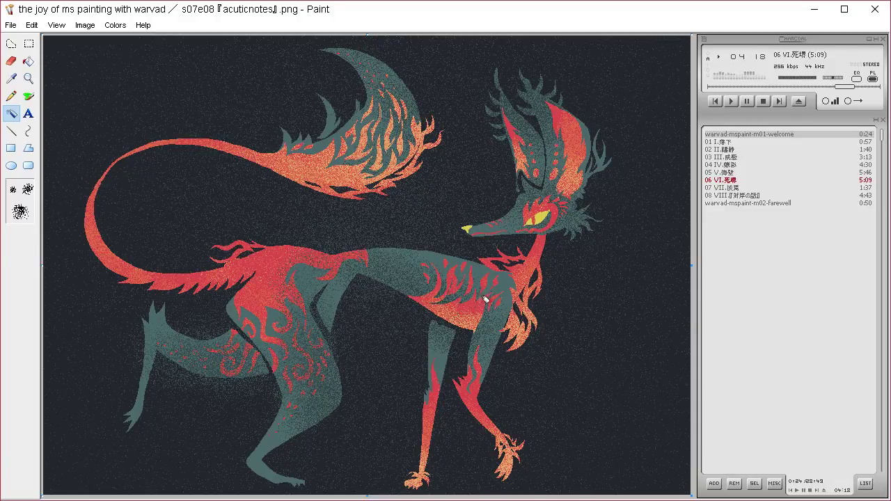
Airbrush the darker teal over the hind legs, hips, flank and head, and paste the copied picture back transparently to mask the overspray
mouse_move(526, 208)
left_mouse_down()
mouse_move(537, 216)
mouse_move(552, 206)
left_mouse_up()
key("ctrl+z")
key("ctrl+a")
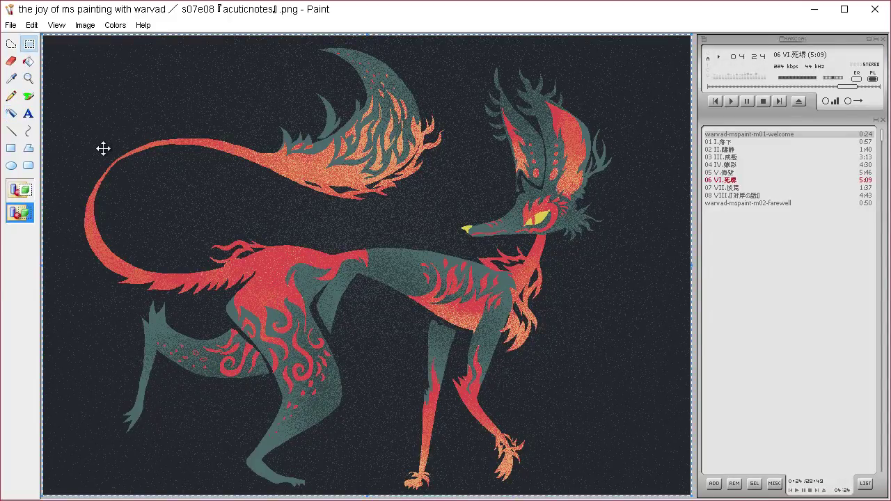
Try shifting the pasted copy a few pixels to trim the creature's edges, and put it back in its original position
key("ctrl+v")
key("ctrl+z")
key("ctrl+z")
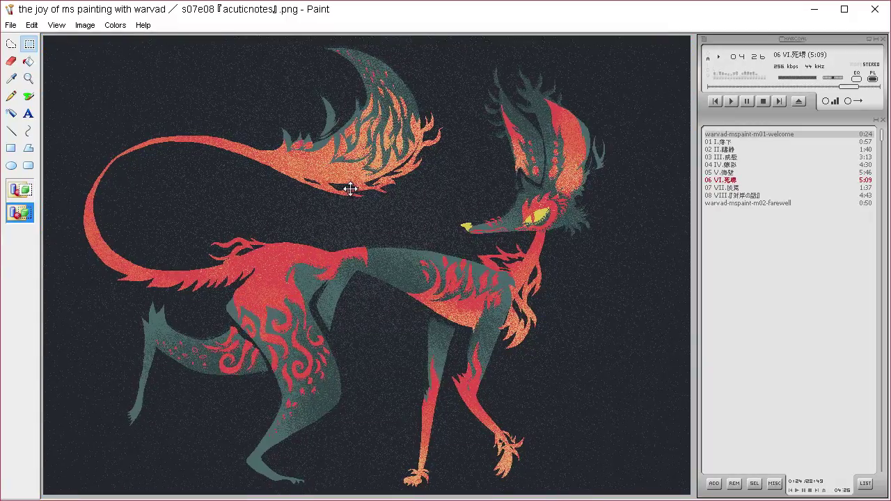
key("ctrl+v")
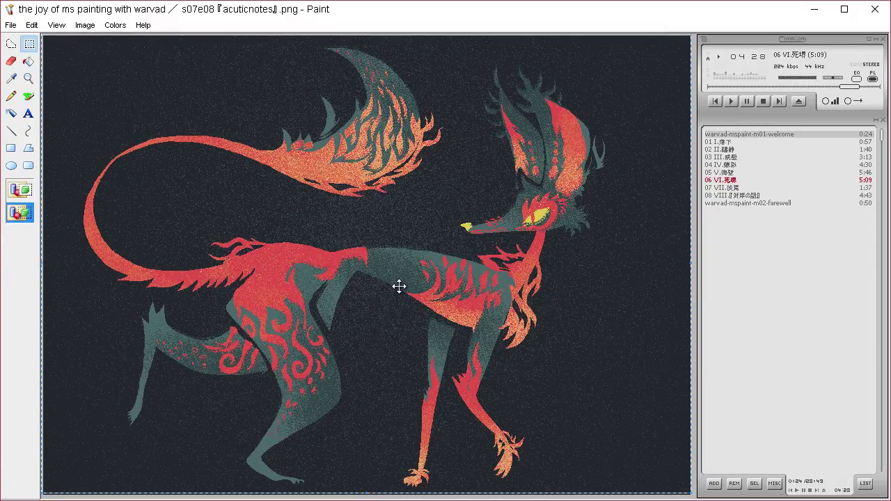
key("ctrl+z")
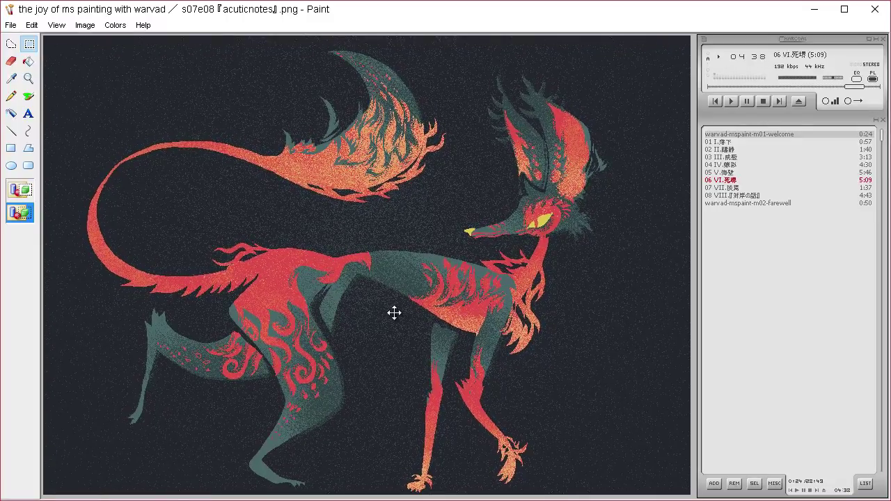
key("ctrl+a")
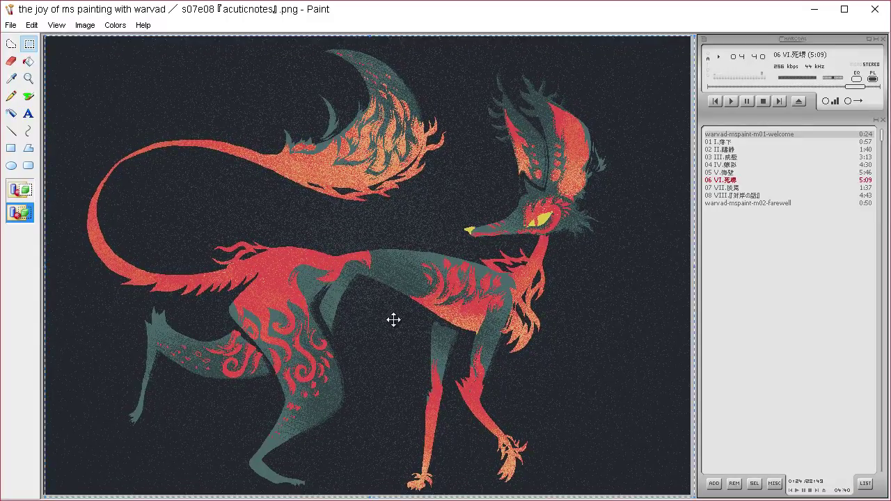
key("Escape")
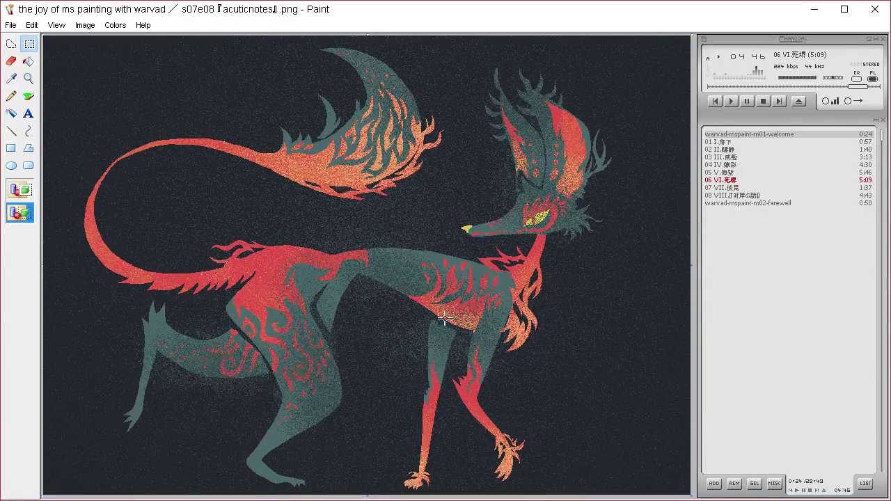
key("ctrl+a")
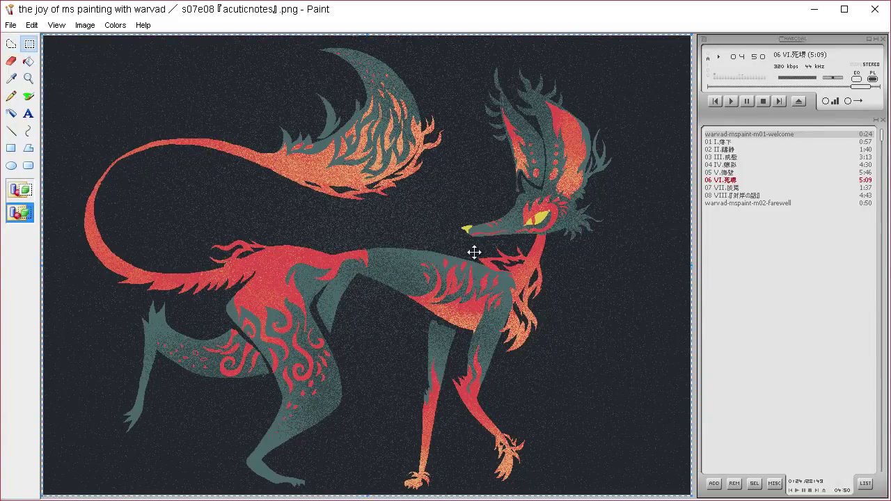
Sample the flank's teal, paste the copied picture back transparently over the creature and shift it slightly up and to the right
key("Escape")
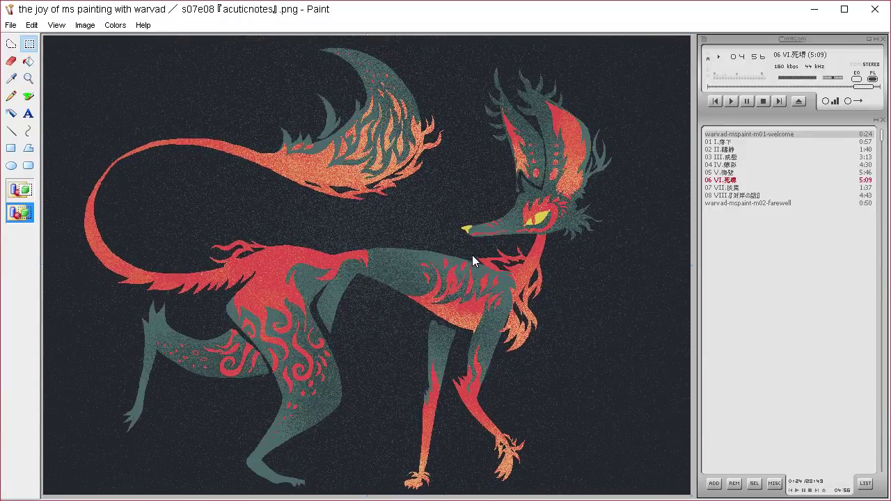
left_click(11, 78)
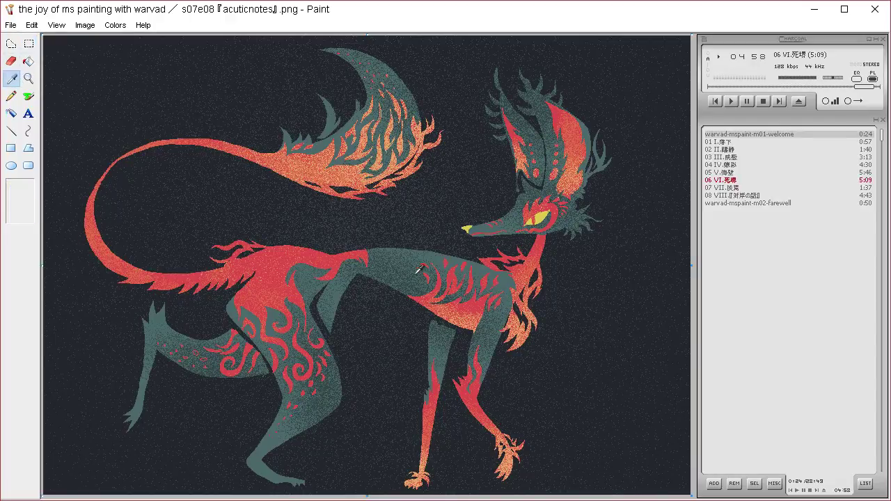
left_click(396, 269)
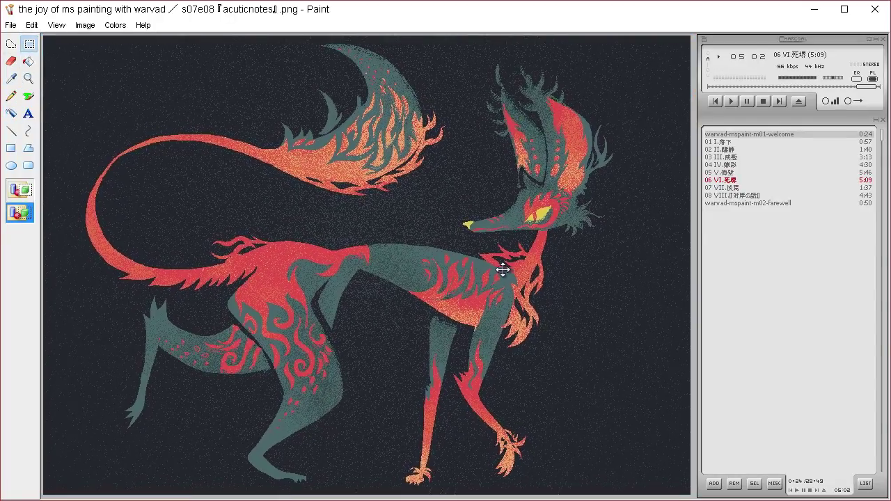
left_click_drag(506, 270, 505, 272)
left_click_drag(572, 279, 569, 277)
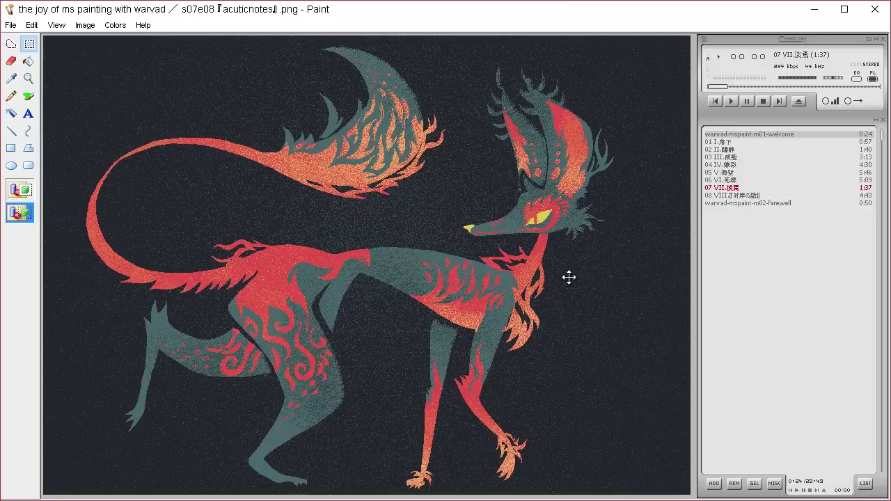
left_click_drag(570, 278, 574, 295)
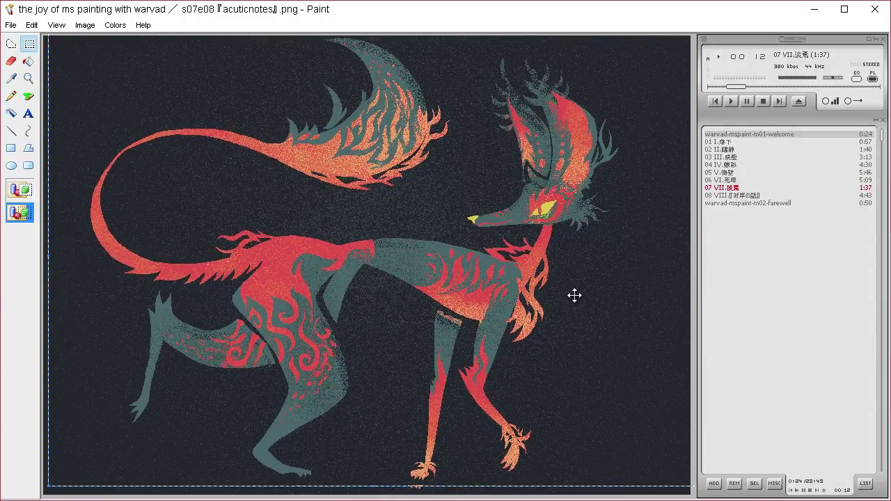
Fine-tune the transparent copy's position a few pixels at a time, leaving it slightly up and to the right of the original creature
key("ctrl+z")
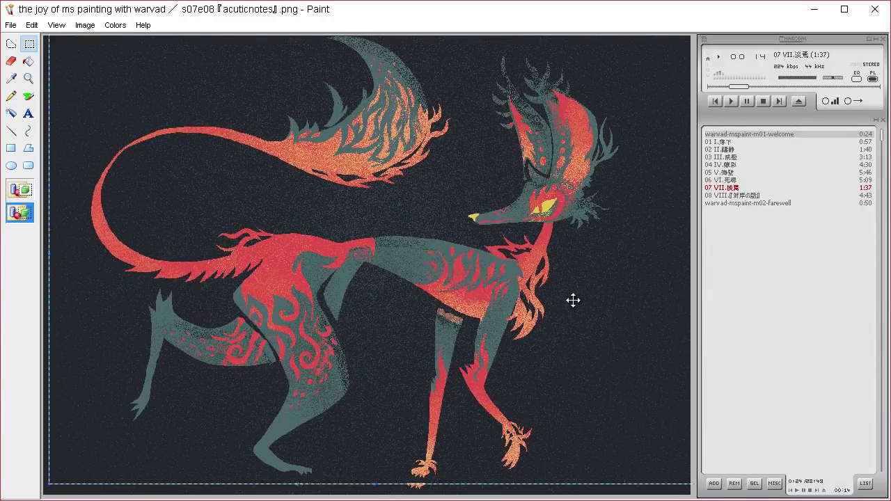
key("ctrl+z")
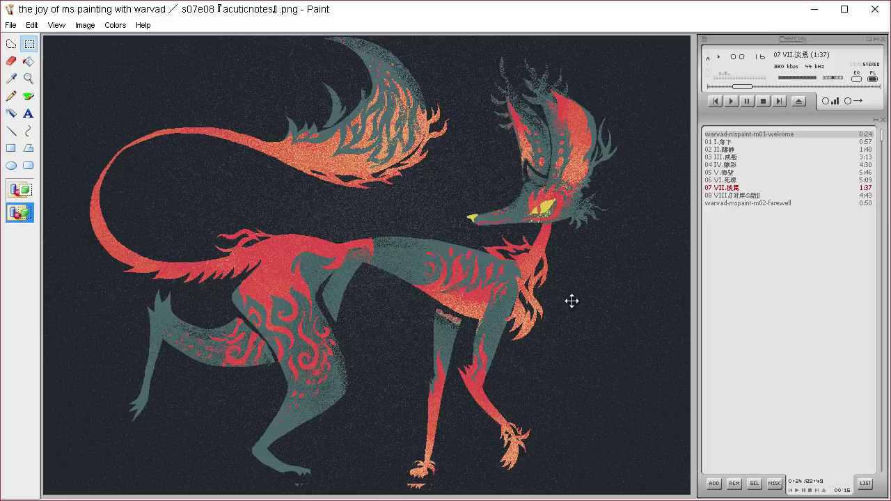
key("ctrl+z")
key("ctrl+y")
key("ctrl+z")
key("ctrl+z")
key("ctrl+z")
key("ctrl+z")
key("ctrl+z")
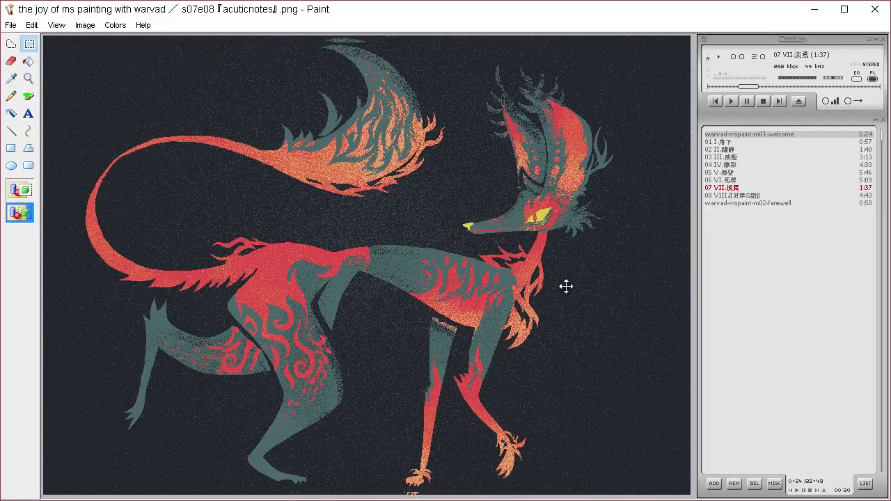
key("ctrl+z")
key("ctrl+z")
key("ctrl+z")
key("ctrl+z")
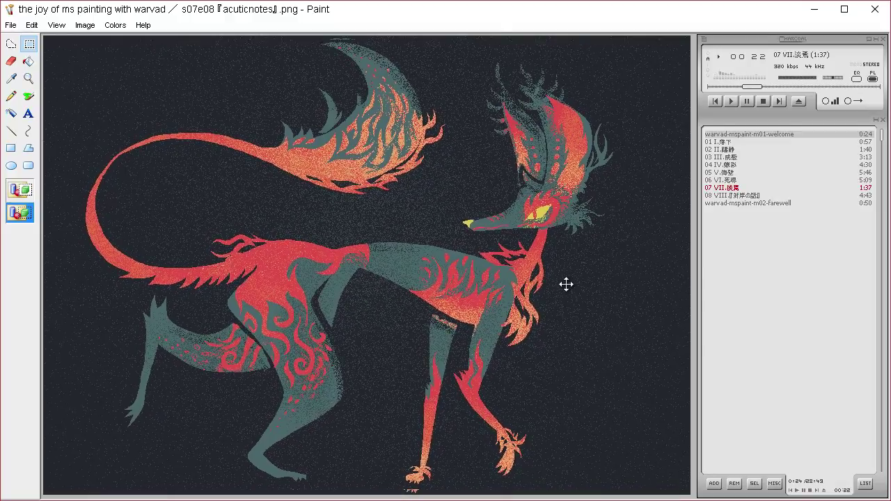
key("ctrl+z")
key("ctrl+z")
key("ctrl+z")
key("ctrl+z")
key("ctrl+z")
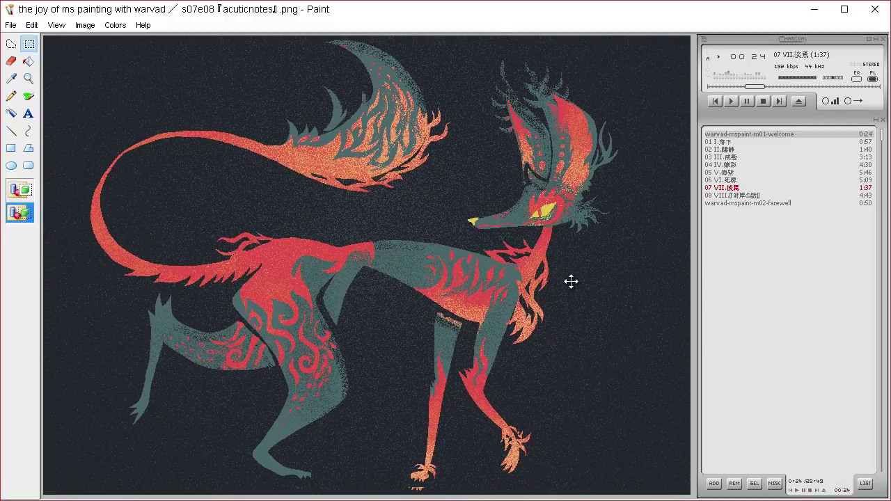
key("ctrl+z")
key("ctrl+z")
key("ctrl+z")
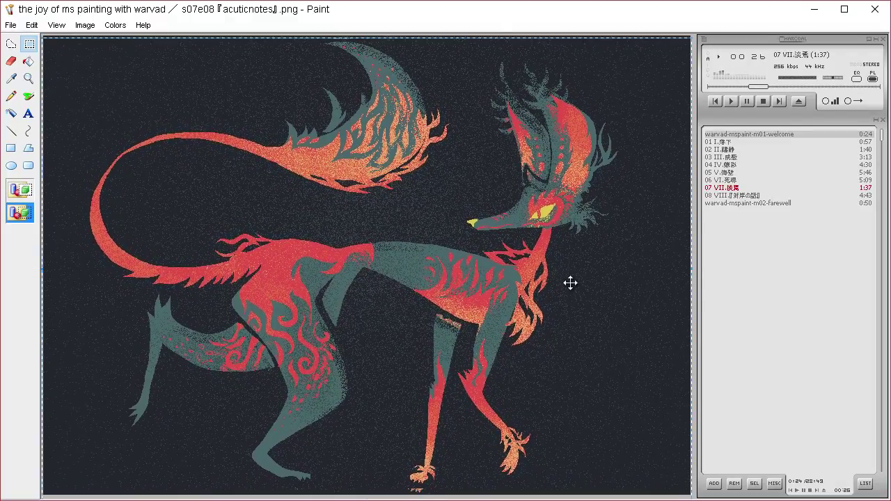
Sample the background colour and pencil out the stray fragments above the tail tip and below the front paw
left_click(11, 78)
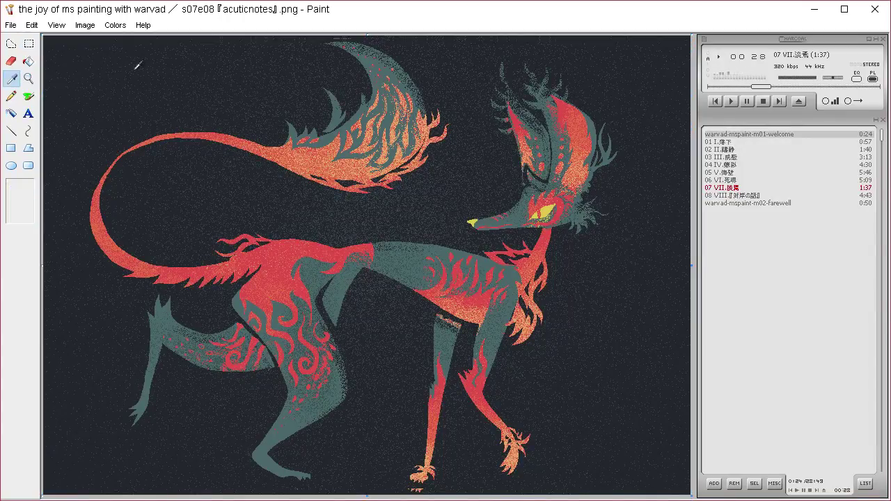
left_click(334, 36)
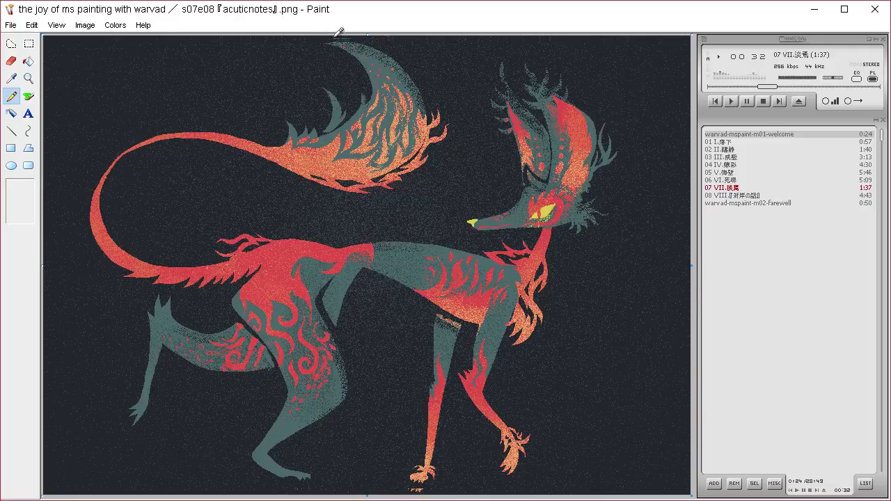
left_click(11, 78)
left_click(332, 39)
left_click(11, 78)
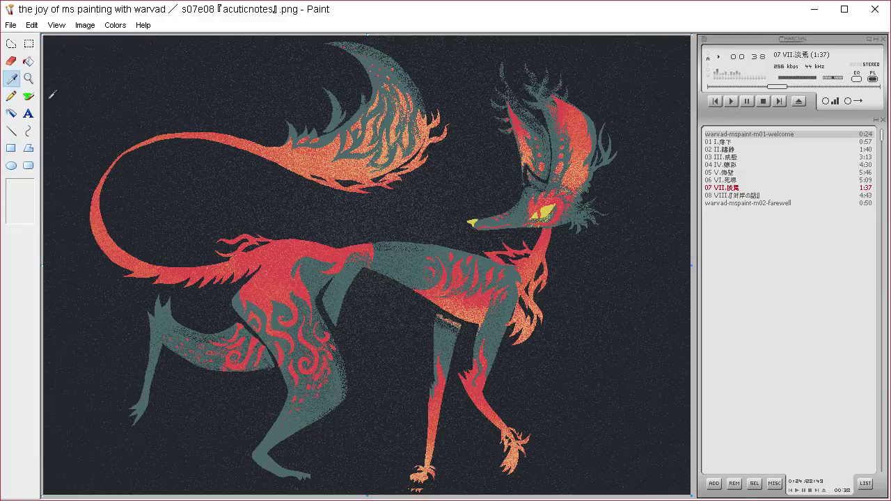
left_click(443, 484)
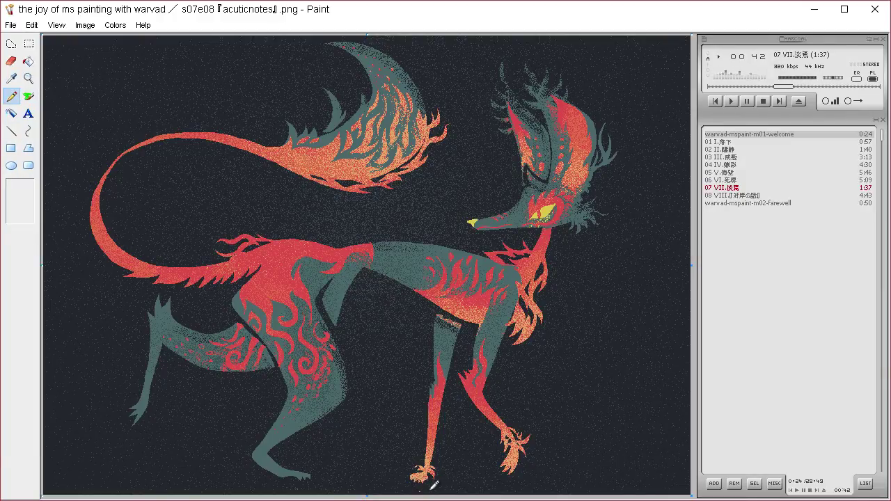
Sample the colours around the planted front paw and retouch the edges of its toes with the Pencil
left_click(12, 78)
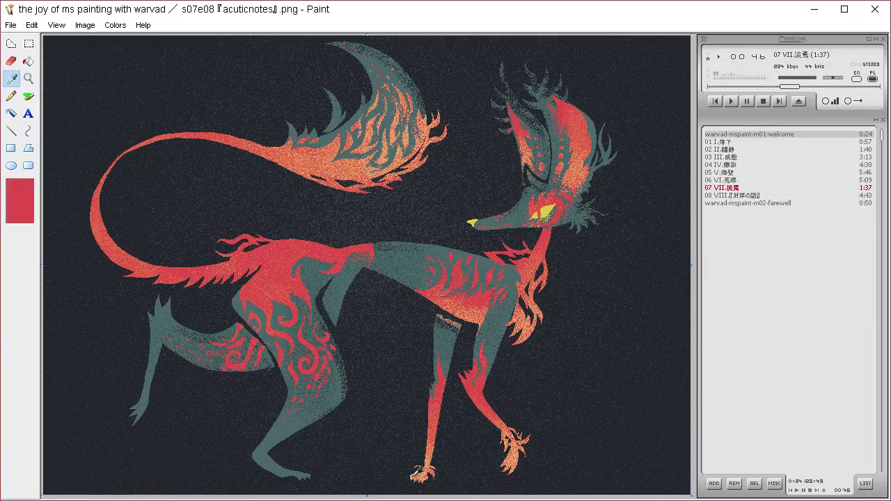
left_click(414, 466)
left_click(9, 80)
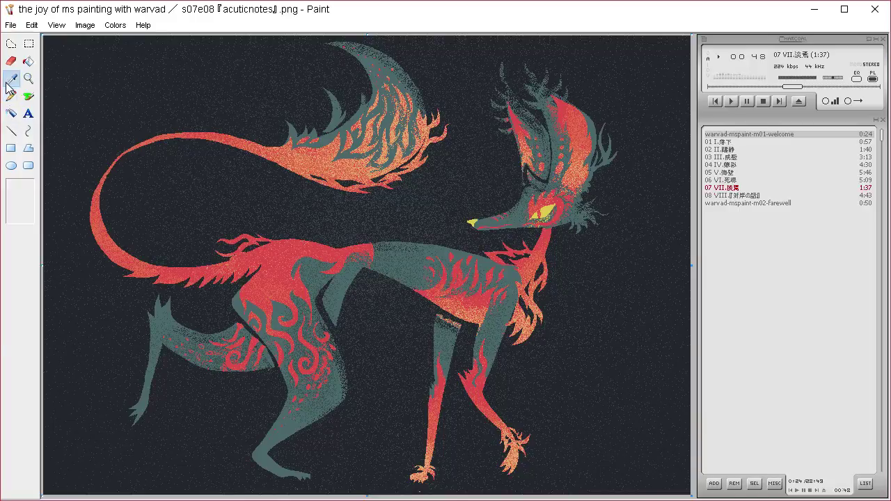
left_click(416, 472)
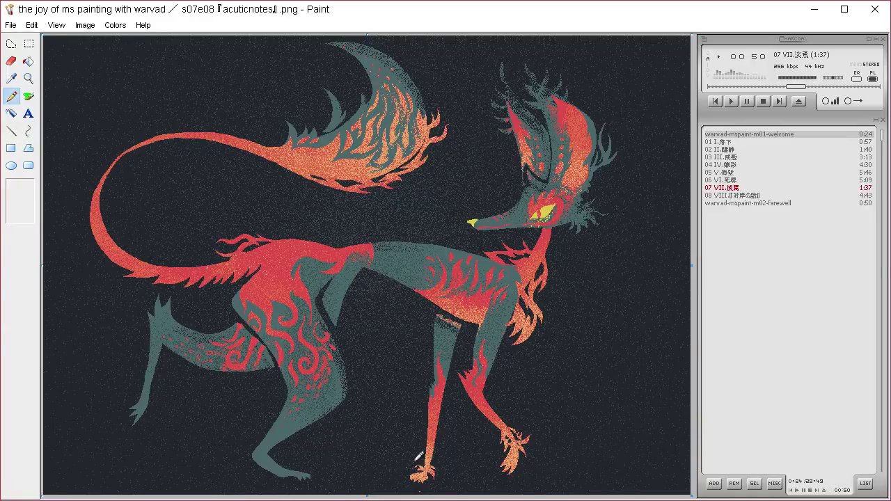
left_click_drag(417, 473, 405, 474)
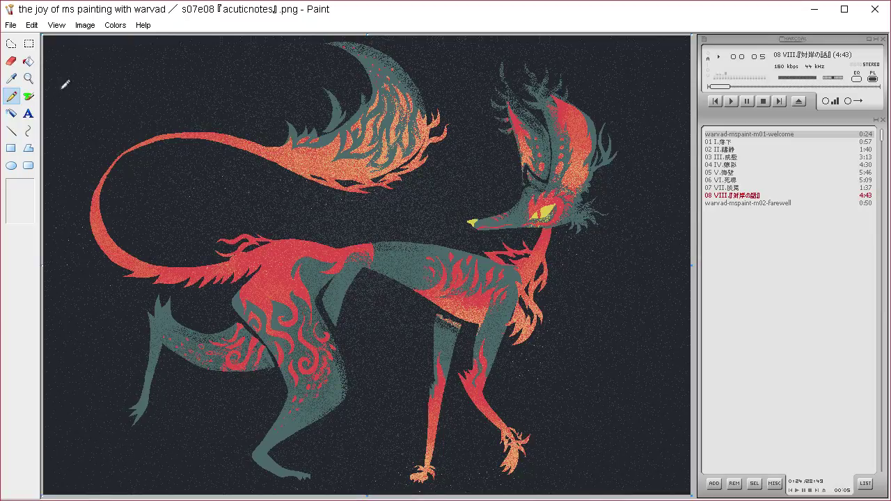
left_click(11, 78)
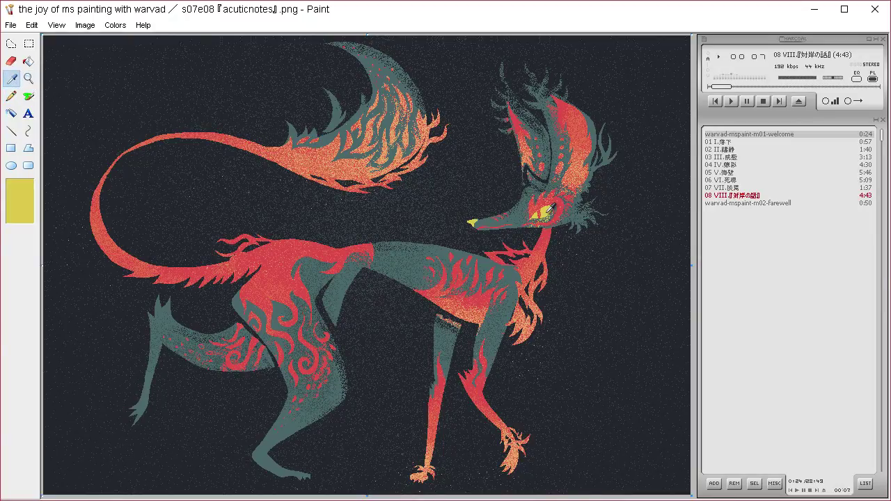
left_click(548, 212)
left_click(115, 25)
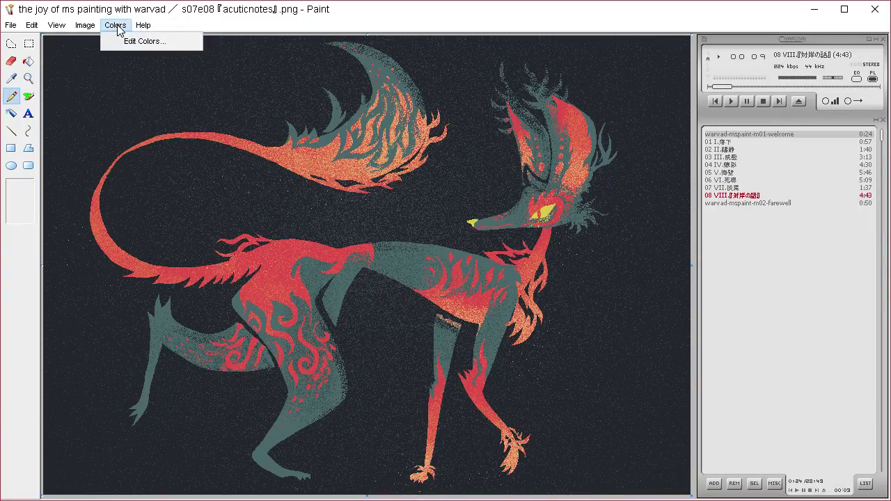
left_click(132, 40)
left_click(486, 330)
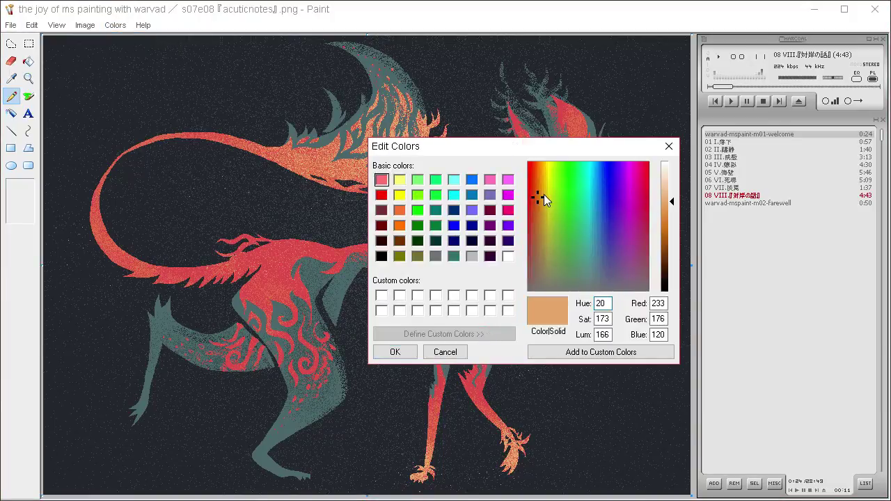
left_click(409, 352)
Sample the eye's yellow, copy the whole canvas and edit the colour to a yellow-green with hue 42, saturation 181 and luminosity 149
left_click(11, 78)
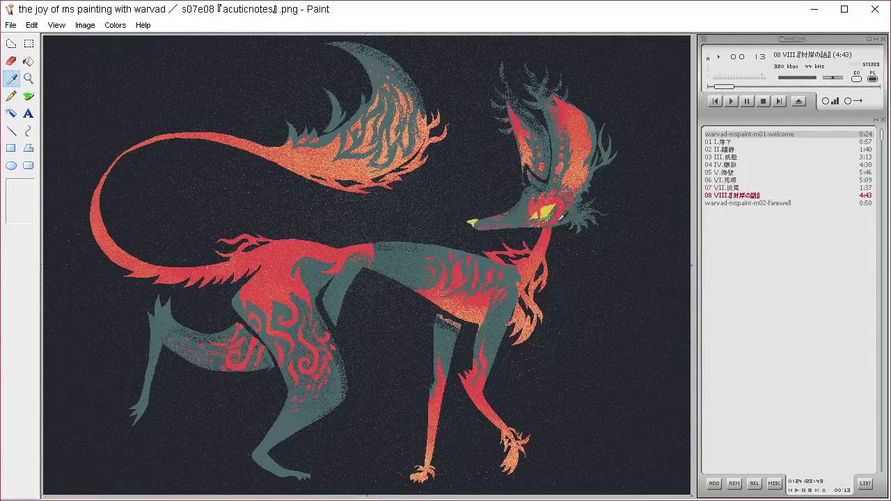
left_click(546, 211)
key("ctrl+a")
left_click(115, 24)
left_click(127, 44)
left_click(491, 334)
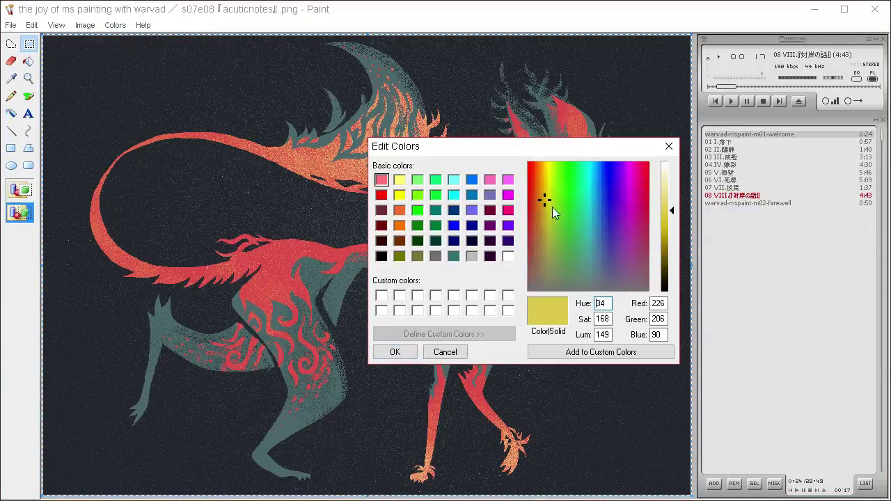
left_click_drag(546, 199, 550, 194)
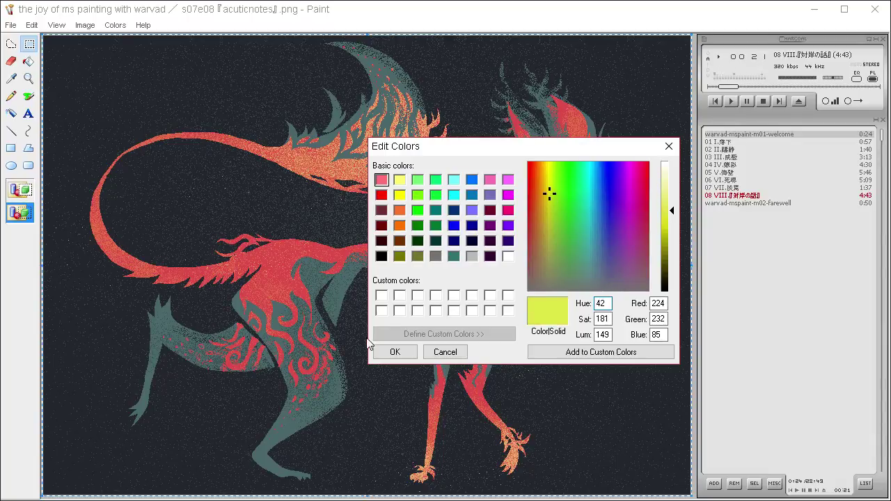
left_click(395, 352)
Brush the yellow-green over the eye and nose tip, and paste the copied picture back transparently to mask the excess
left_click(28, 96)
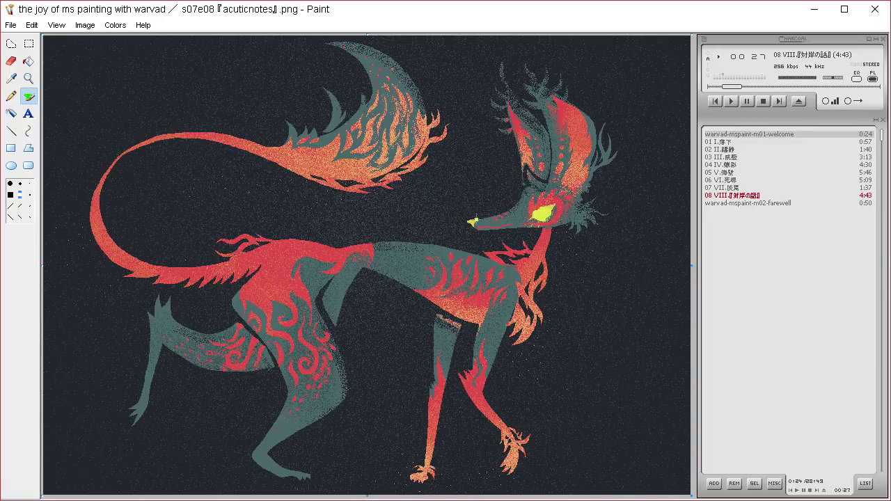
key("ctrl+a")
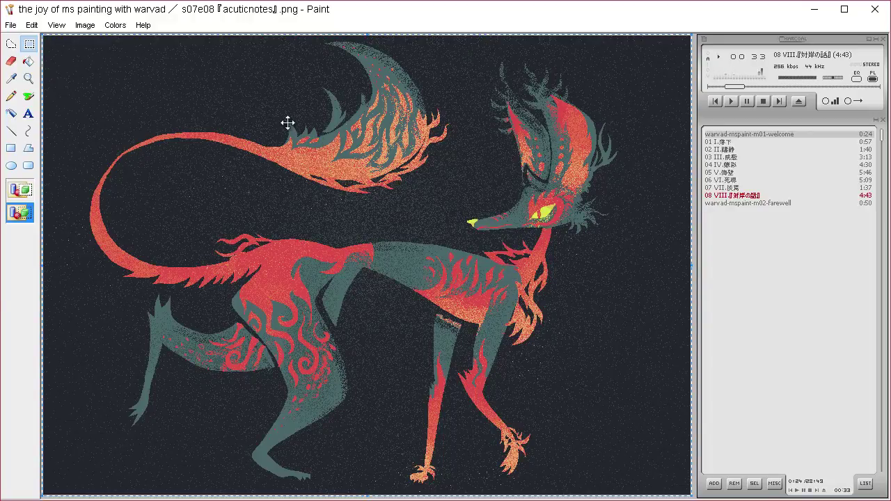
left_click(115, 25)
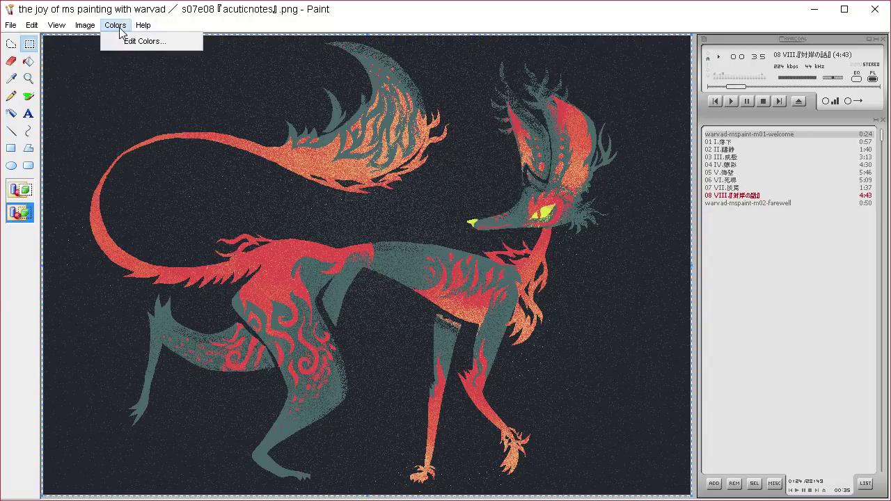
left_click(285, 32)
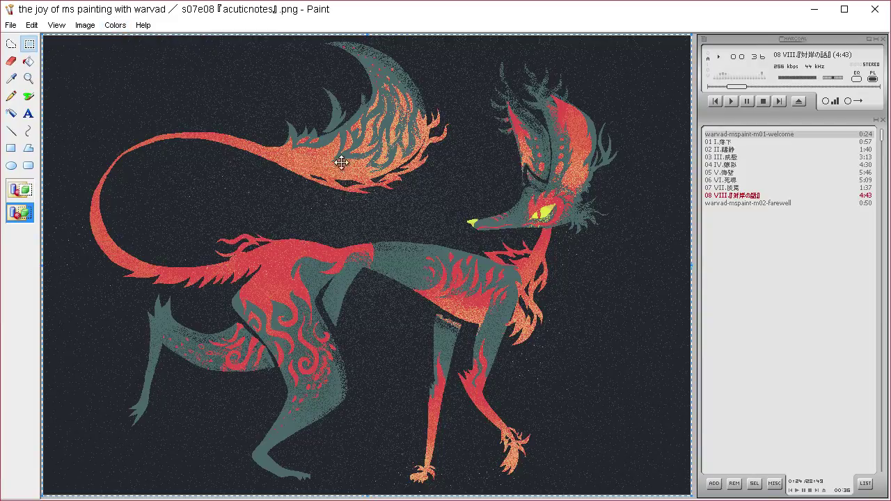
Lighten the eye's sampled yellow-green to luminosity 173 and brush it over the eye and nose tip, masked by the copied picture
left_click(11, 79)
left_click(541, 212)
left_click(114, 25)
left_click(126, 40)
left_click(473, 334)
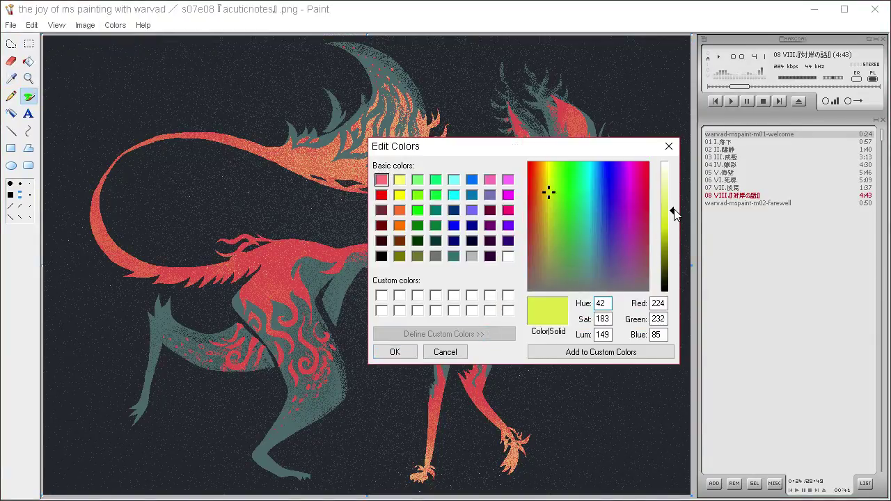
left_click_drag(675, 215, 674, 196)
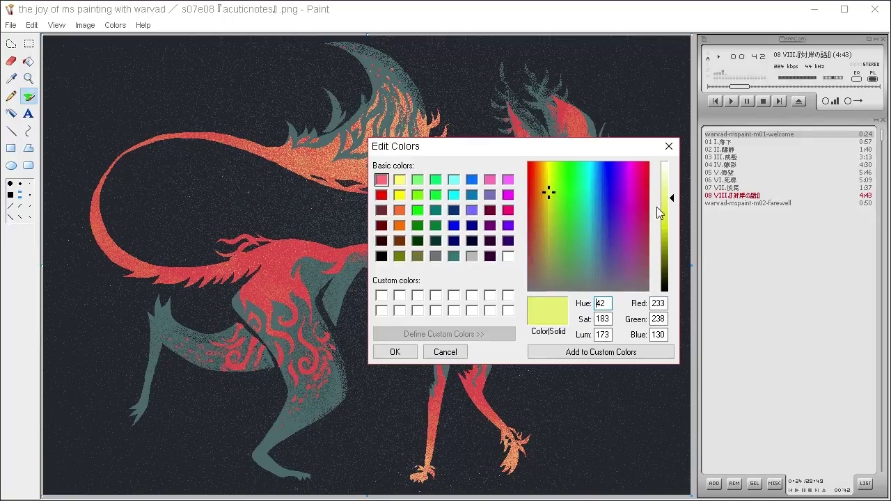
left_click(395, 351)
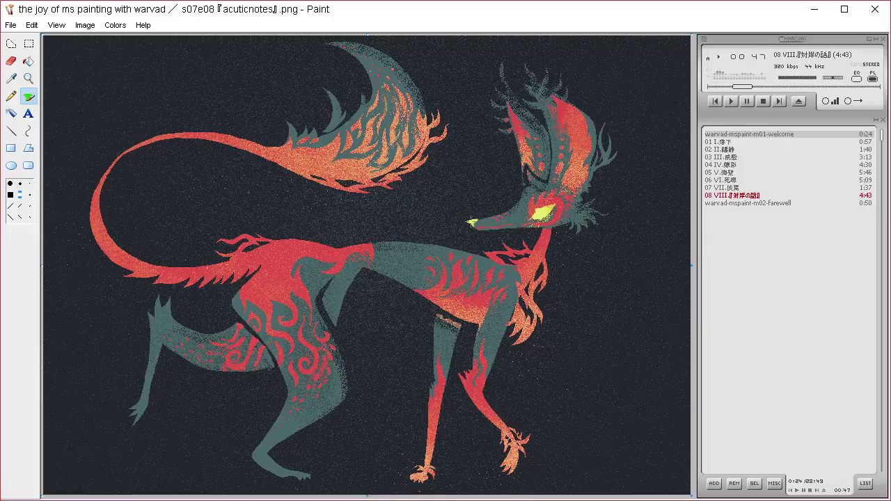
key("ctrl+a")
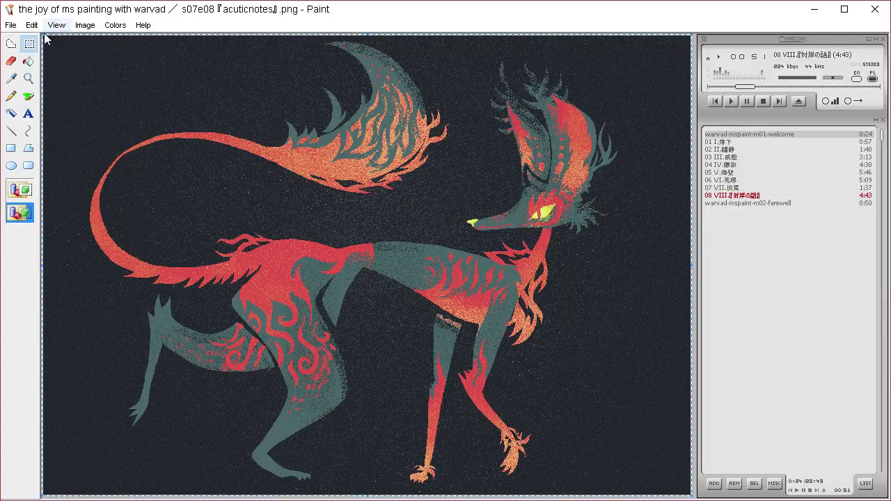
Try framing the creature's head with a thin yellow-green circle outline and undo the attempts
left_click(11, 96)
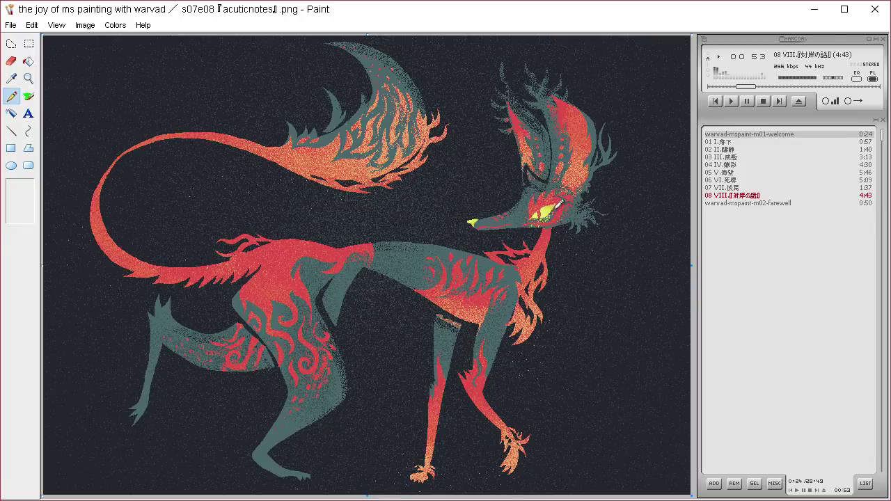
left_click(11, 165)
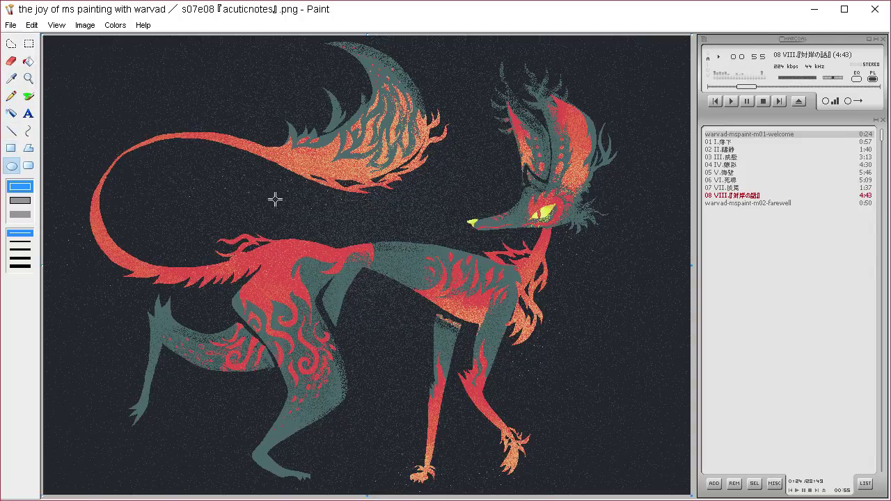
mouse_move(528, 198)
left_mouse_down()
mouse_move(575, 244)
mouse_move(595, 241)
mouse_move(585, 232)
left_mouse_up()
key("ctrl+z")
left_click_drag(491, 159, 653, 282)
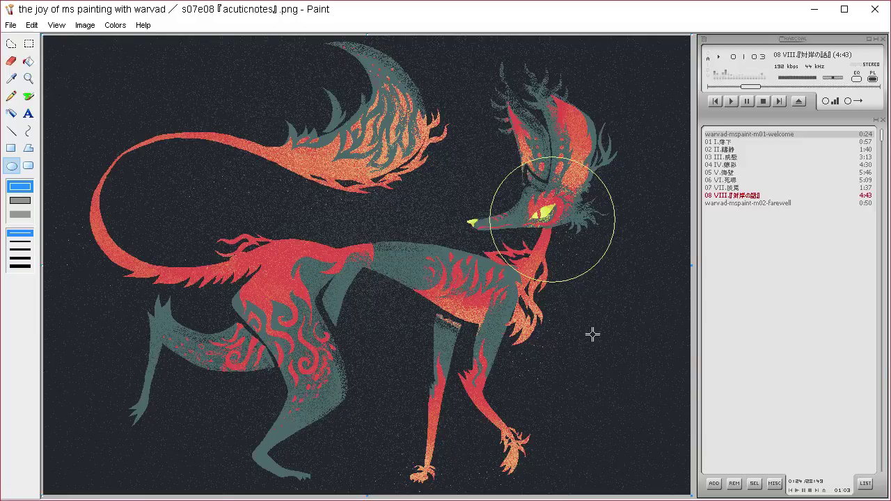
key("ctrl+z")
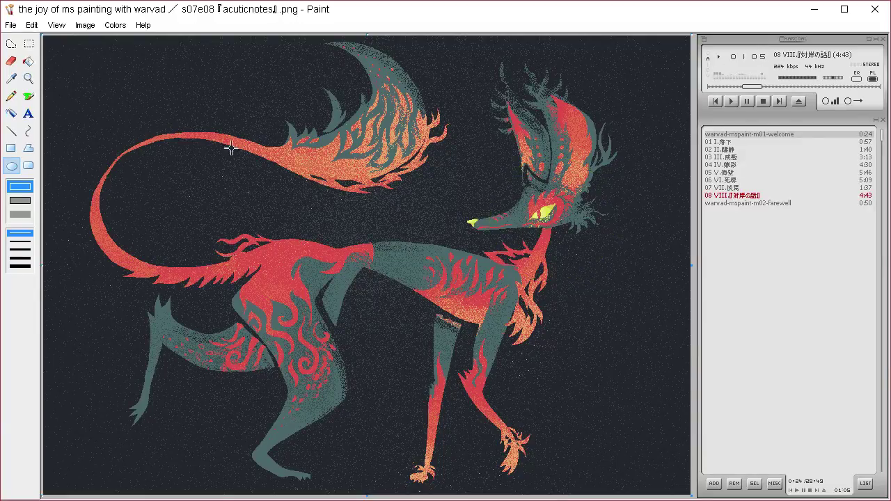
Draw a thin yellow-green circle outline around the head, reaching from the snout past the back of the ears
left_click(12, 78)
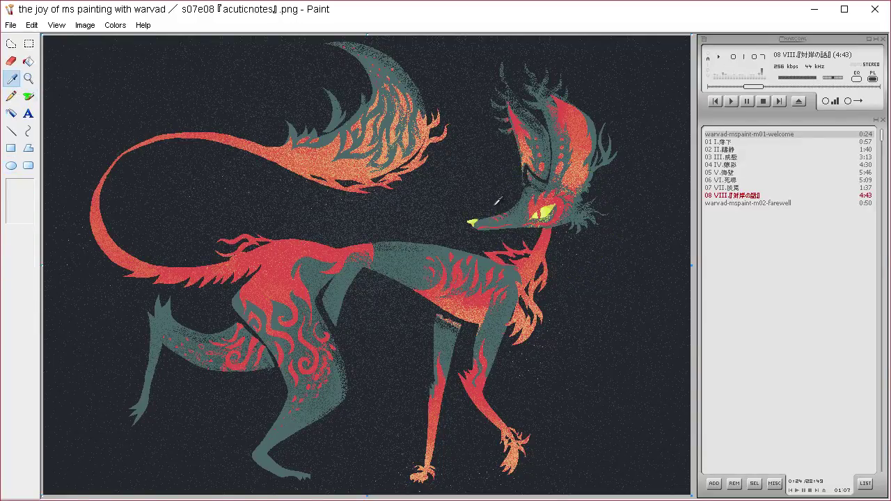
key("ctrl+a")
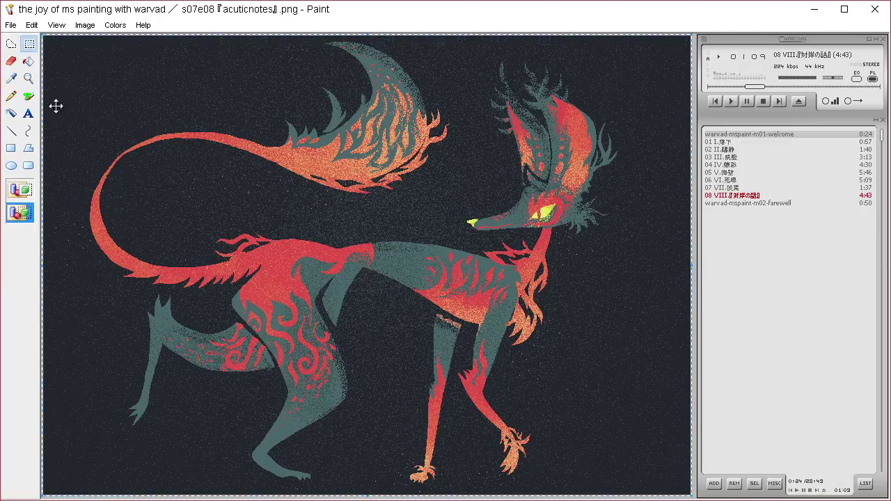
left_click(11, 165)
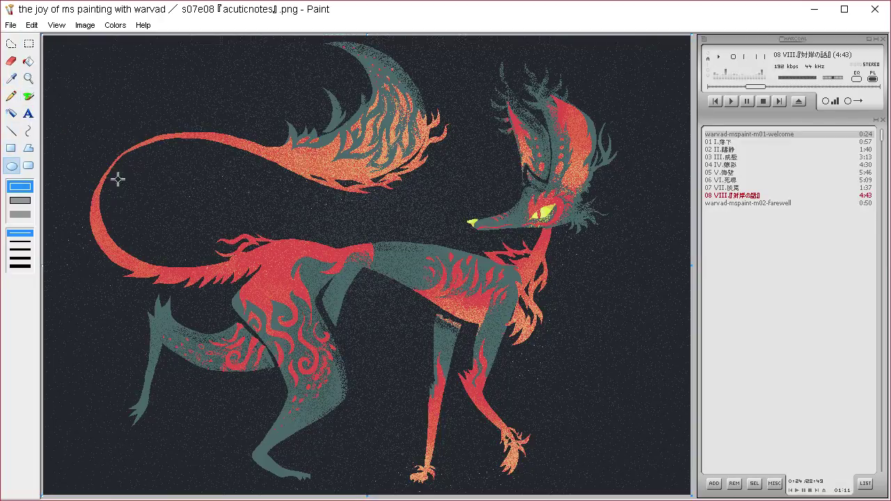
left_click_drag(468, 143, 640, 269)
Try smearing the whole selected picture diagonally across the canvas and undo the smear
key("ctrl+a")
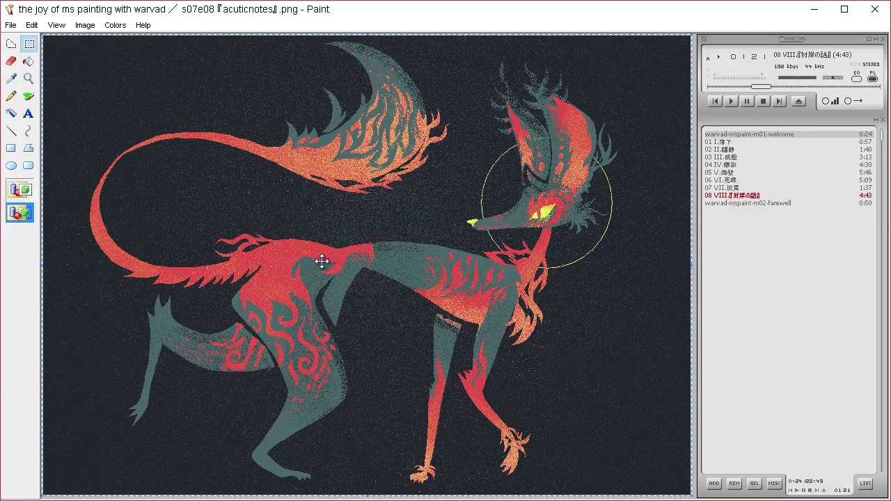
key("Escape")
left_click_drag(435, 187, 451, 199)
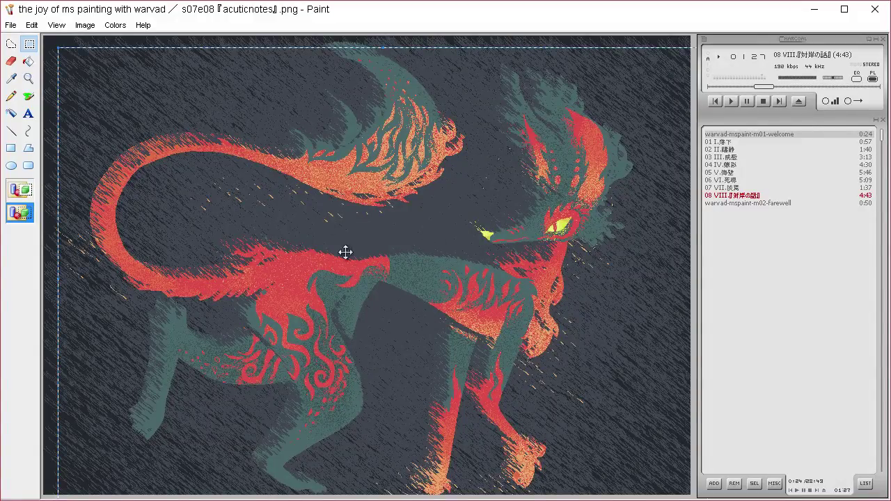
key("ctrl+z")
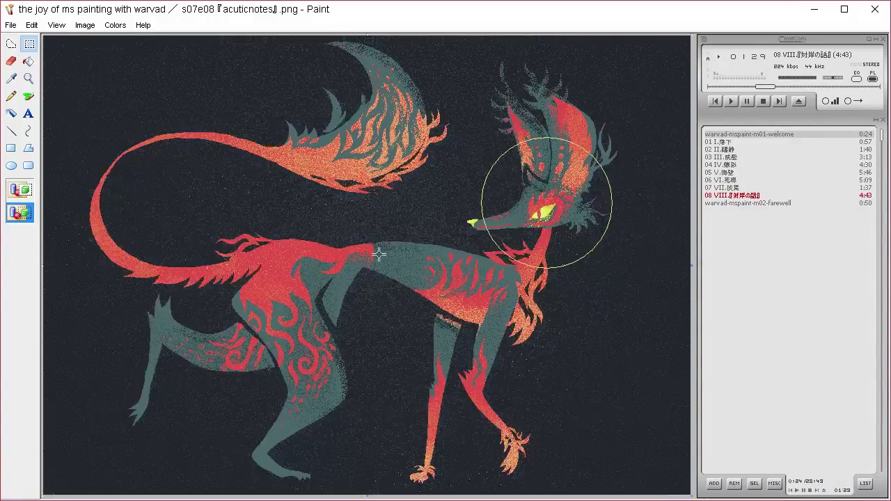
key("ctrl+a")
mouse_move(422, 193)
left_mouse_down()
mouse_move(411, 218)
mouse_move(459, 229)
mouse_move(486, 208)
mouse_move(490, 174)
mouse_move(457, 153)
mouse_move(414, 152)
mouse_move(370, 222)
mouse_move(360, 192)
mouse_move(383, 171)
mouse_move(425, 169)
mouse_move(500, 203)
mouse_move(524, 199)
mouse_move(529, 175)
mouse_move(500, 158)
mouse_move(461, 163)
mouse_move(429, 201)
mouse_move(390, 178)
mouse_move(355, 185)
mouse_move(317, 210)
mouse_move(282, 185)
mouse_move(326, 162)
mouse_move(492, 183)
mouse_move(473, 165)
mouse_move(447, 193)
mouse_move(419, 188)
mouse_move(400, 155)
mouse_move(423, 151)
mouse_move(480, 183)
mouse_move(483, 169)
mouse_move(468, 152)
mouse_move(444, 158)
mouse_move(389, 202)
mouse_move(366, 208)
mouse_move(343, 194)
mouse_move(346, 179)
mouse_move(382, 165)
mouse_move(487, 181)
mouse_move(495, 170)
mouse_move(474, 160)
mouse_move(418, 193)
mouse_move(395, 188)
mouse_move(394, 178)
mouse_move(416, 169)
mouse_move(480, 197)
left_mouse_up()
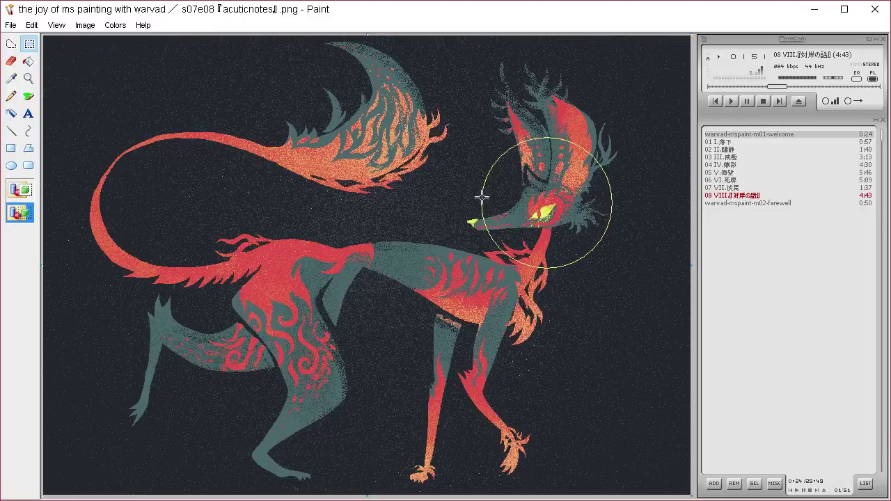
key("ctrl+a")
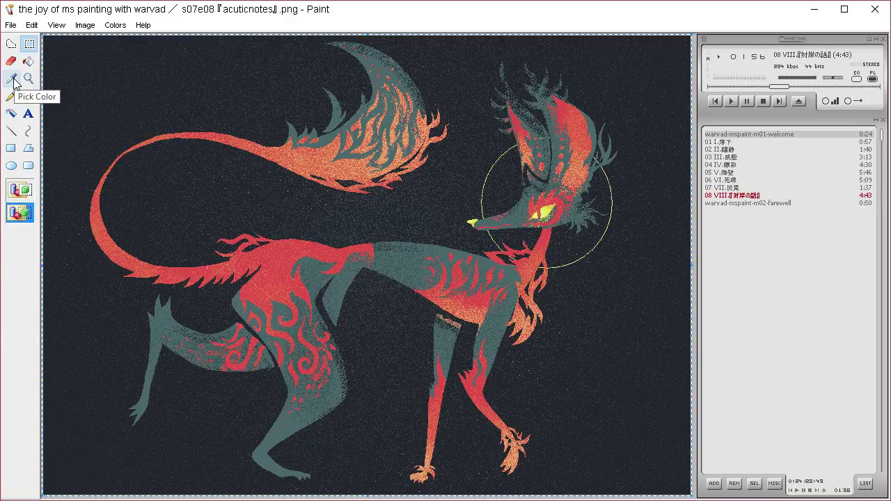
Try smearing small selected patches across the background as grey, yellow-green-streaked branches, and undo them together with the circle around the head
left_click(11, 44)
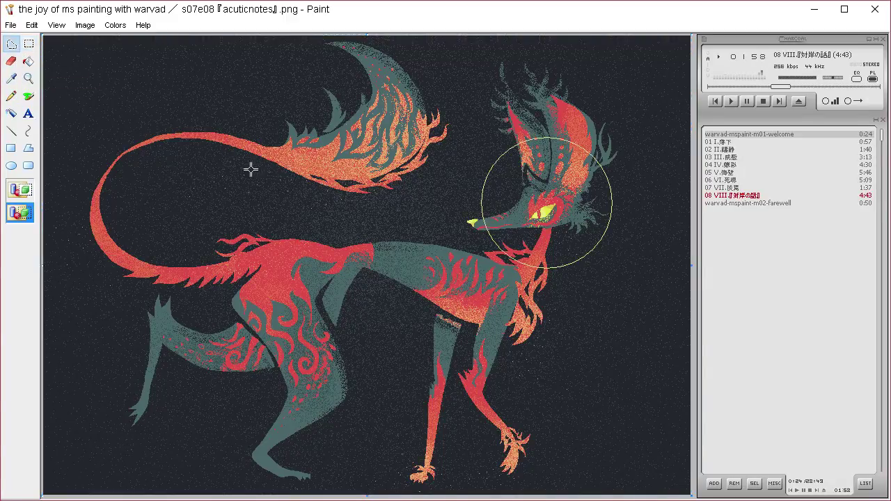
mouse_move(519, 156)
left_mouse_down()
mouse_move(463, 167)
mouse_move(461, 195)
mouse_move(515, 186)
left_mouse_up()
left_click(29, 44)
left_click_drag(53, 36, 110, 79)
left_click(147, 102)
mouse_move(157, 100)
left_mouse_down()
mouse_move(223, 70)
mouse_move(70, 119)
mouse_move(28, 247)
mouse_move(158, 482)
mouse_move(147, 441)
mouse_move(304, 473)
mouse_move(619, 342)
mouse_move(591, 350)
left_mouse_up()
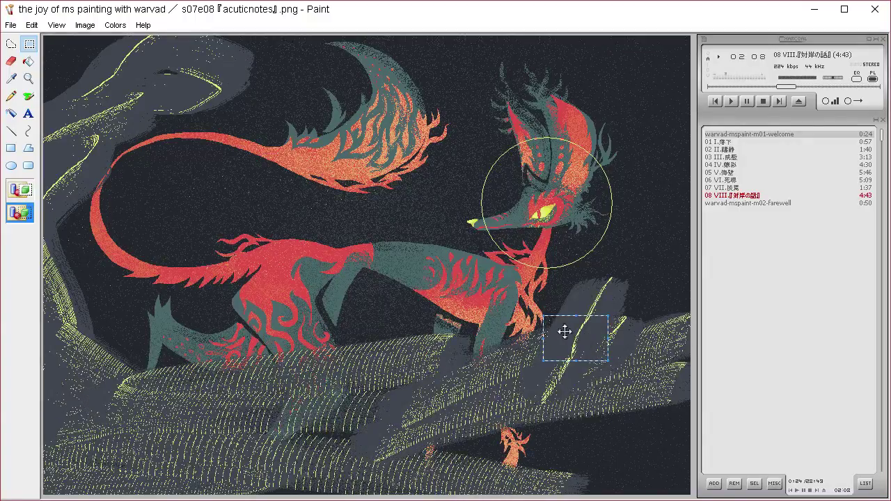
key("ctrl+z")
key("ctrl+z")
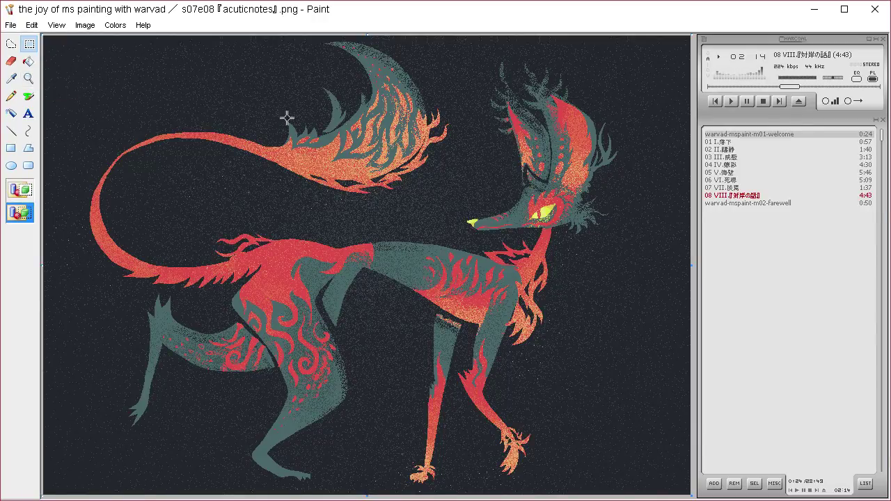
Sample the red of the creature's back and draw wispy flame-like fur strokes with the Pencil along the rump, back and chest
left_click(12, 132)
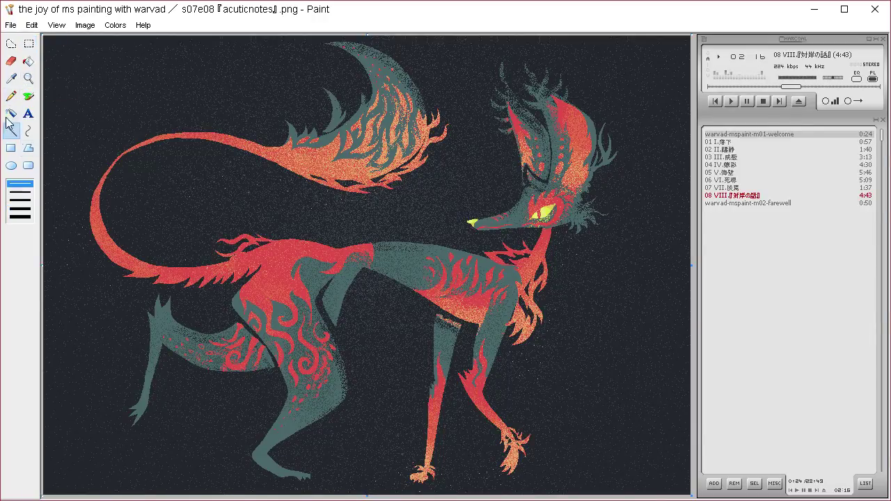
left_click(11, 78)
left_click(305, 241)
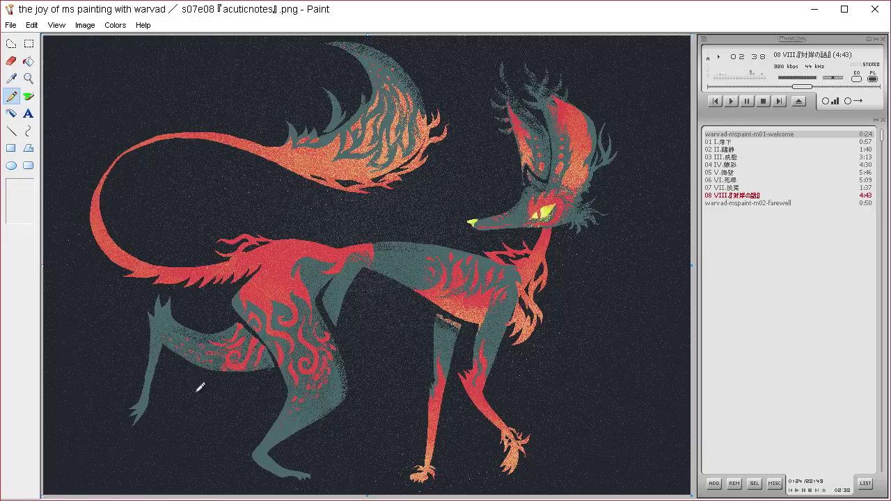
left_click(20, 79)
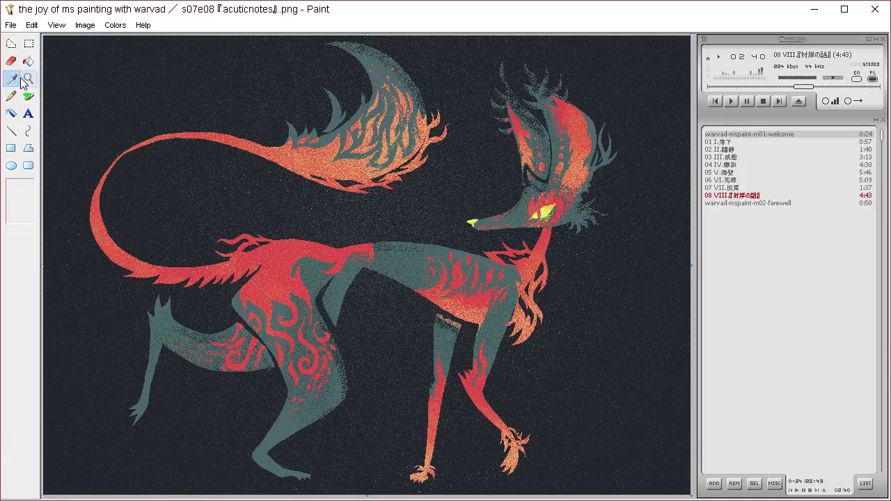
left_click(327, 247)
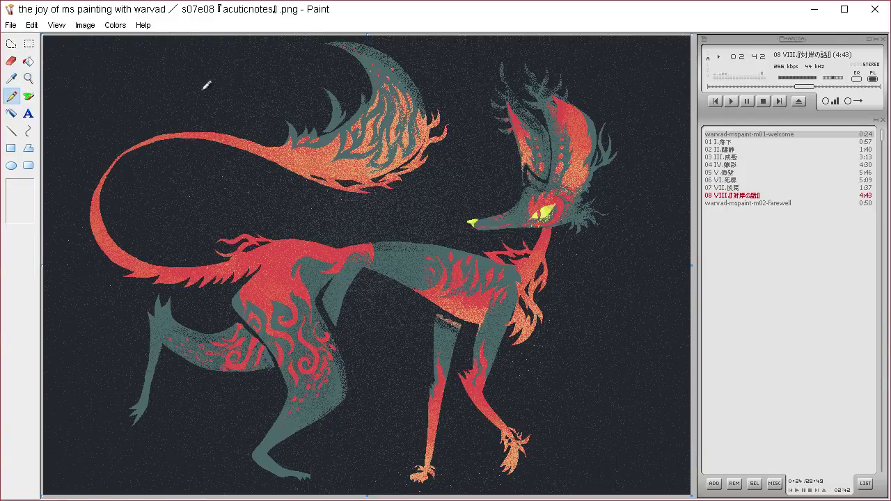
mouse_move(343, 235)
left_mouse_down()
mouse_move(309, 236)
mouse_move(294, 223)
mouse_move(302, 234)
mouse_move(285, 214)
mouse_move(293, 232)
mouse_move(274, 231)
mouse_move(280, 240)
mouse_move(297, 224)
left_mouse_up()
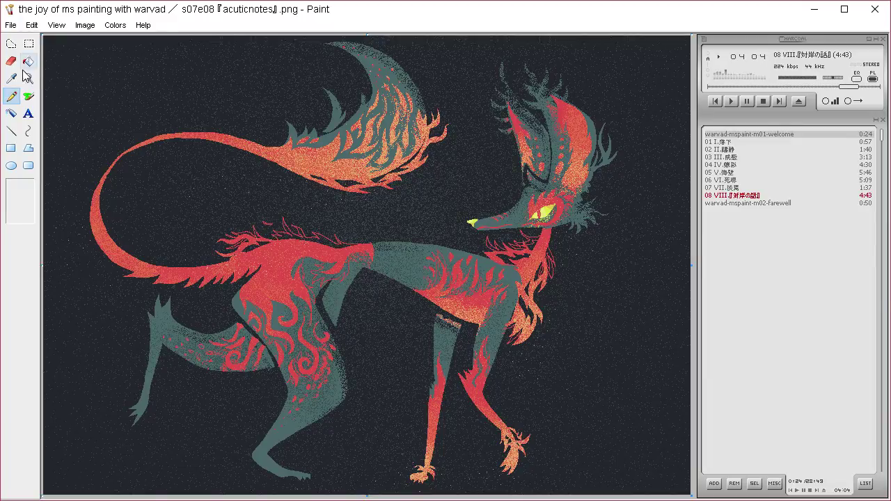
mouse_move(112, 238)
left_mouse_down()
mouse_move(106, 195)
mouse_move(119, 180)
left_mouse_up()
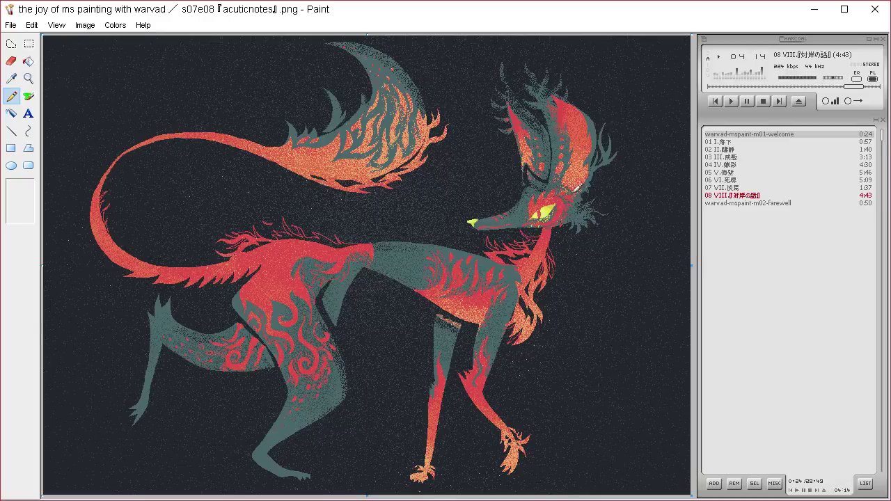
Sample the dark background colour and retouch the pupil of the yellow-green eye with the Pencil
left_click(11, 78)
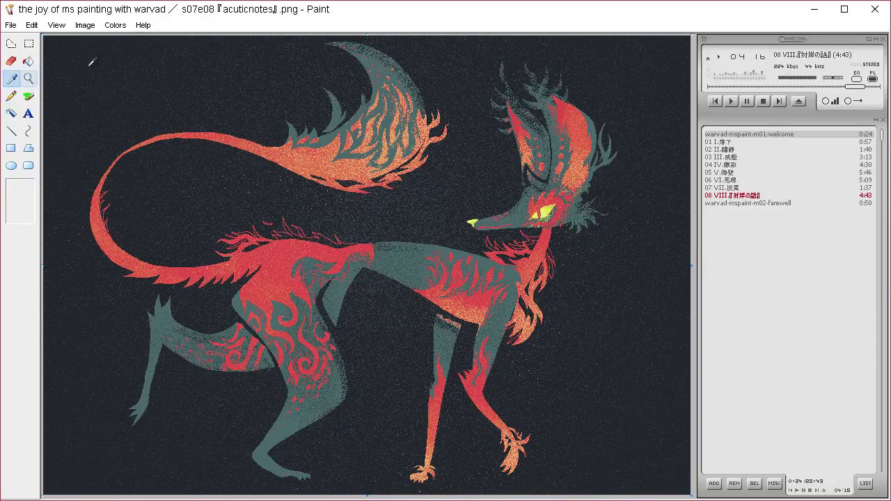
left_click(68, 80)
left_click_drag(536, 210, 544, 211)
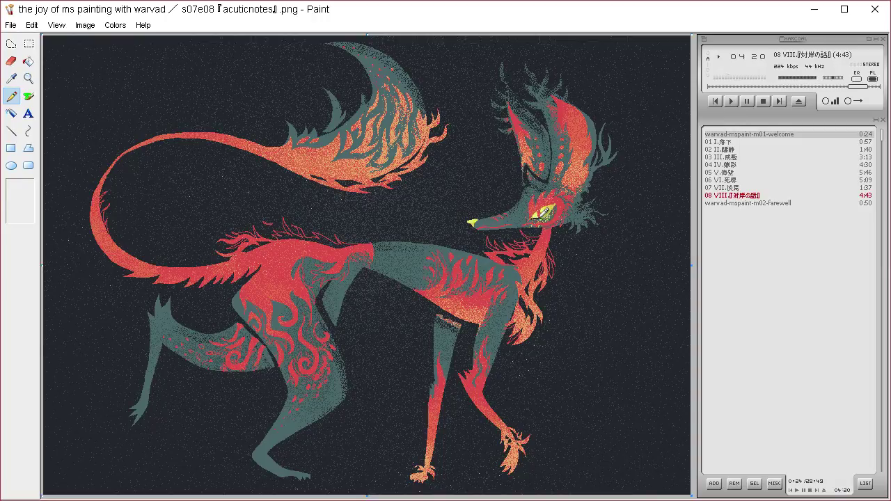